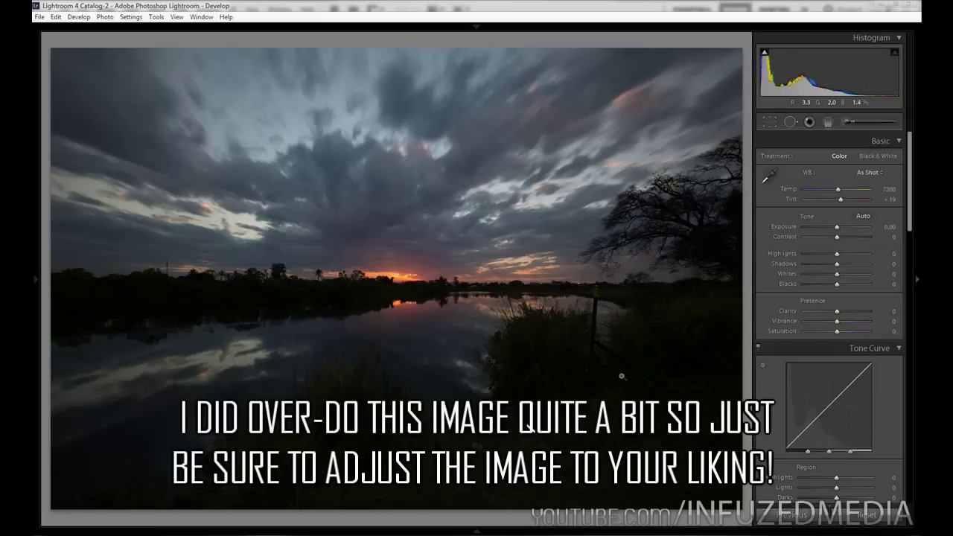
- Reset all develop adjustments on the neighbouring 56-second exposure and return to the 30-second photo, showing the exposure info overlay meanwhile
key("i")
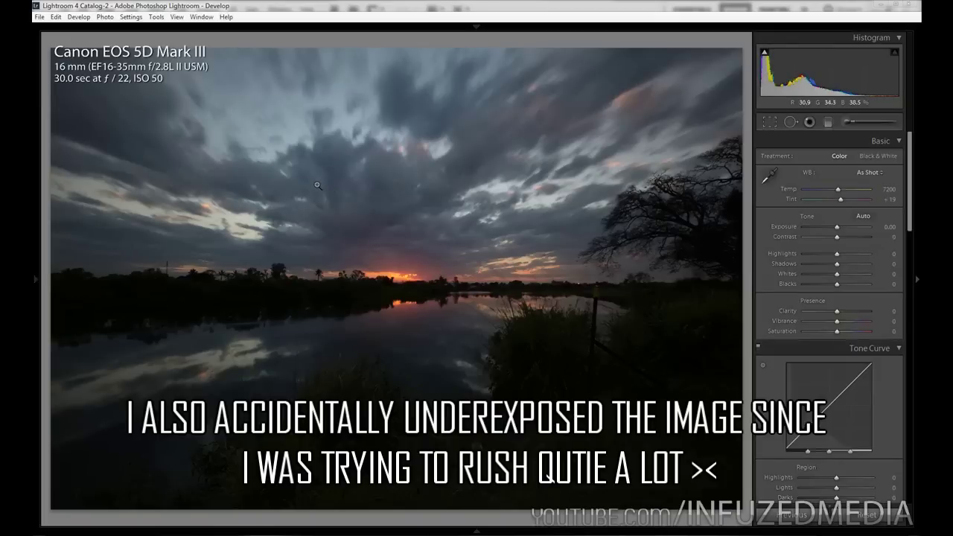
key("Right")
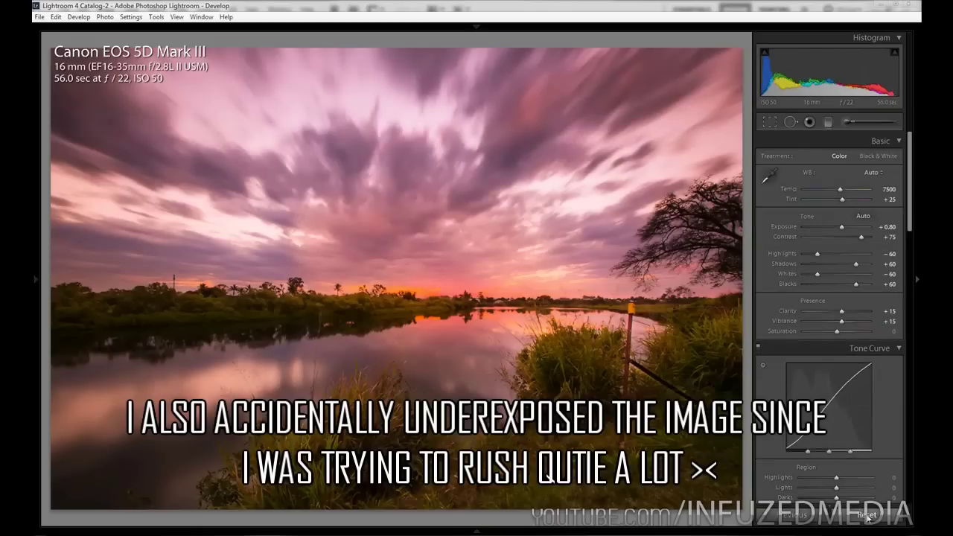
left_click(866, 515)
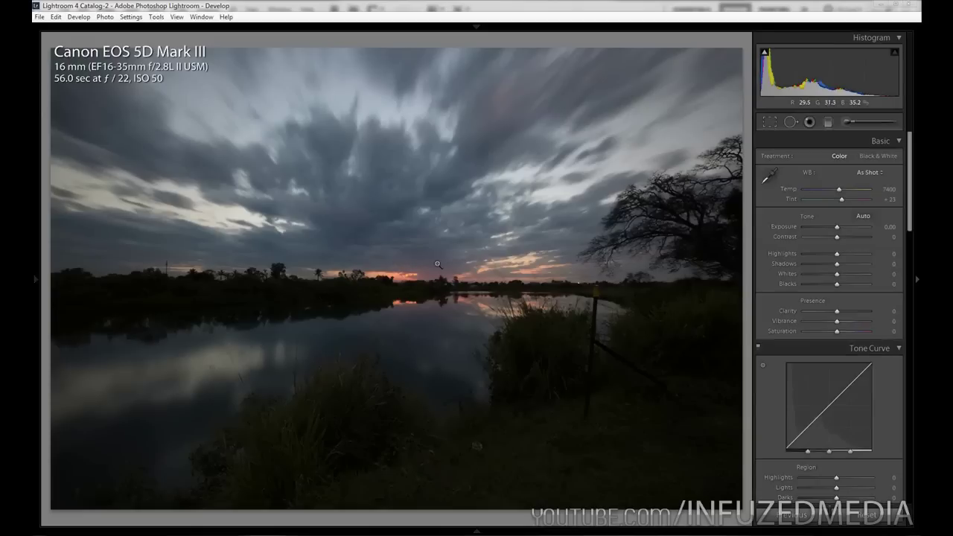
key("Right")
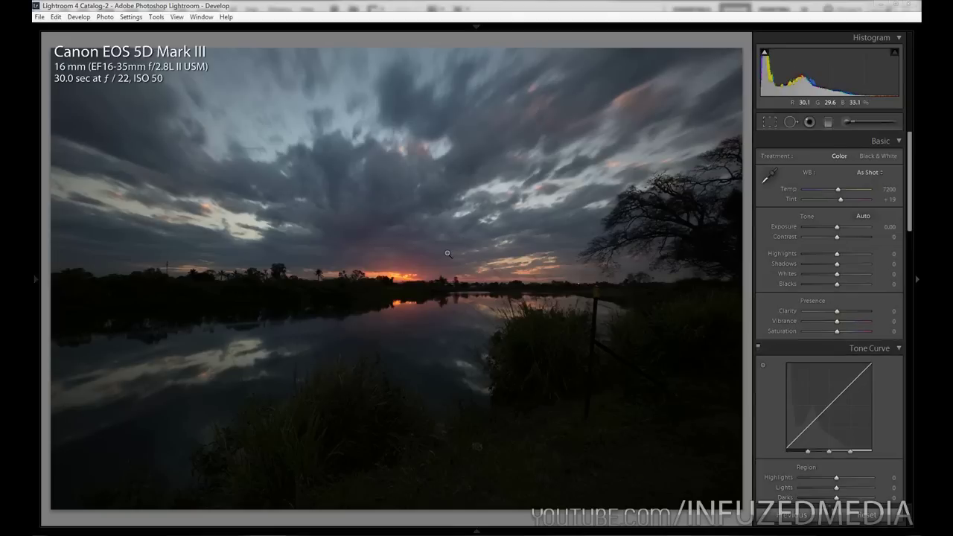
key("i")
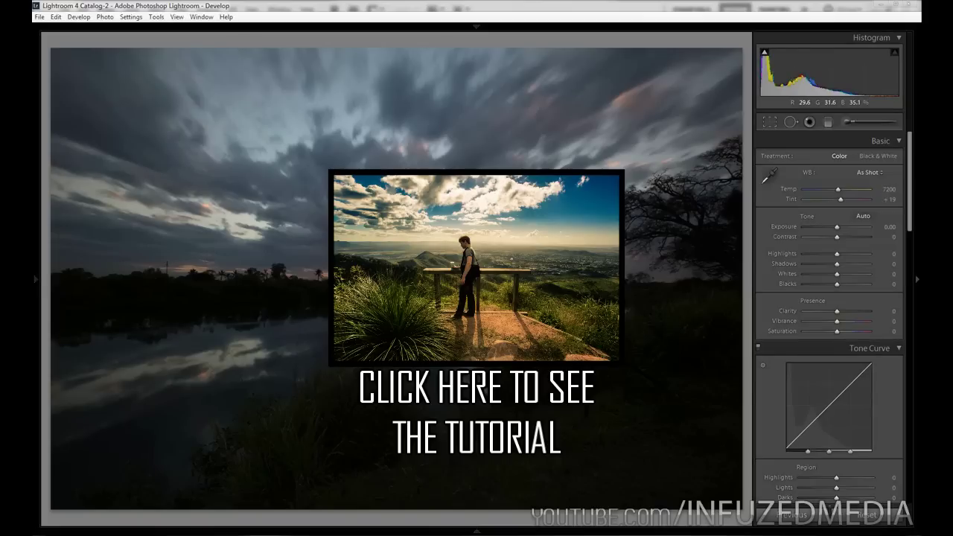
- Set the white balance to Auto, and fine-tune it to Temp 7550 and Tint +31
left_click(879, 178)
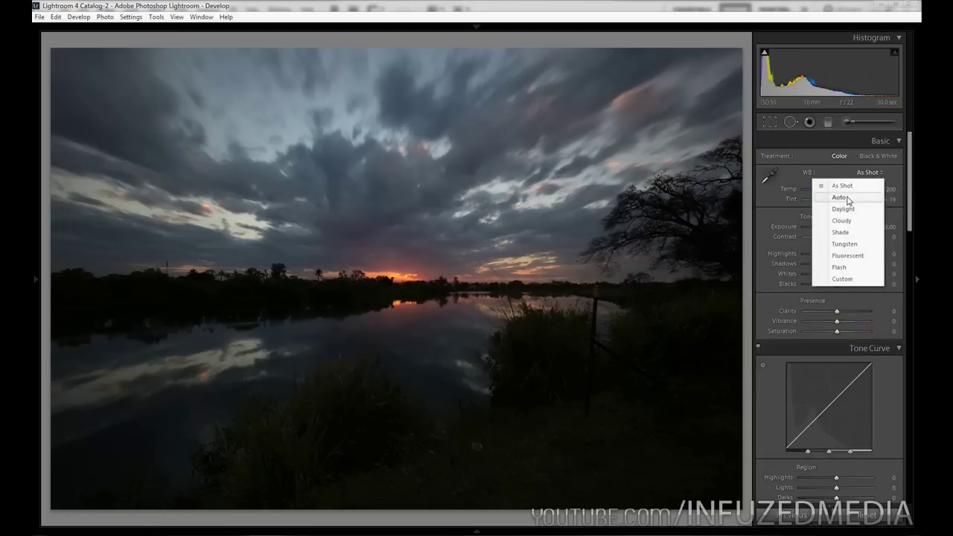
left_click(840, 198)
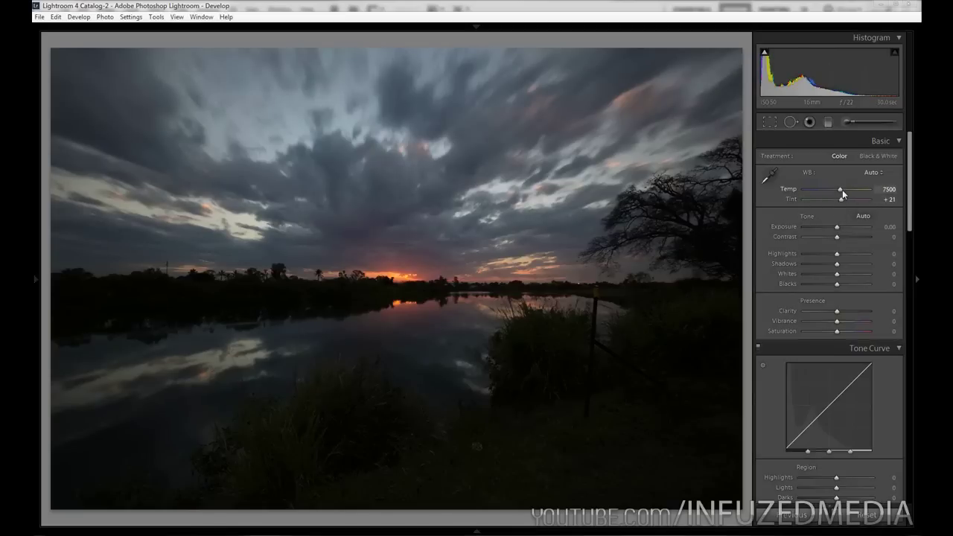
left_click_drag(841, 199, 844, 198)
- Raise the photo's Exposure to +0.80
key("Up")
key("Up")
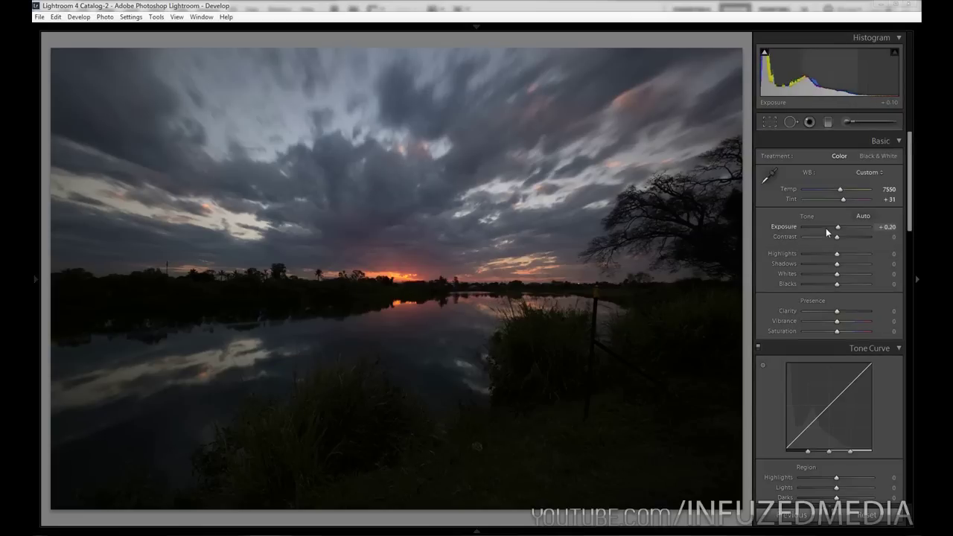
key("Up")
key("Up")
key("Up")
key("Up")
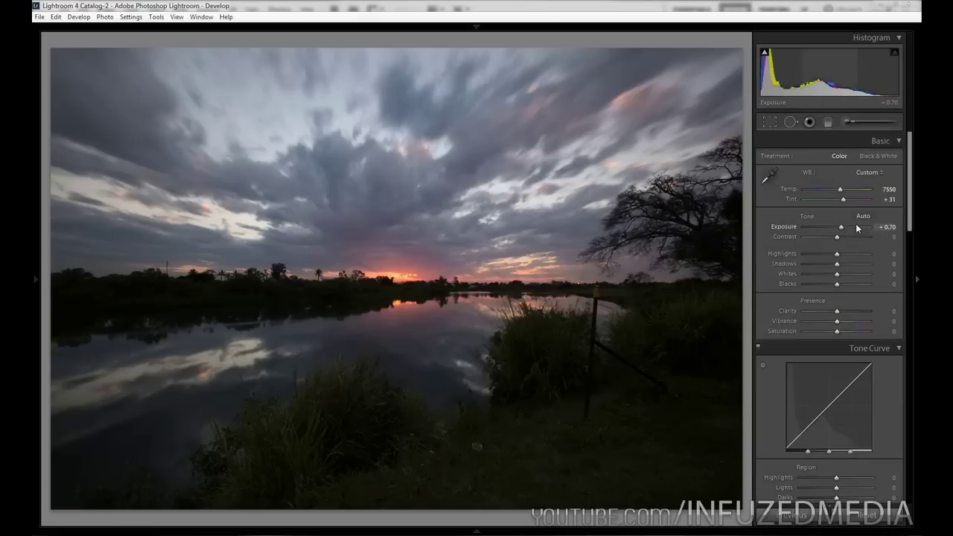
key("Up")
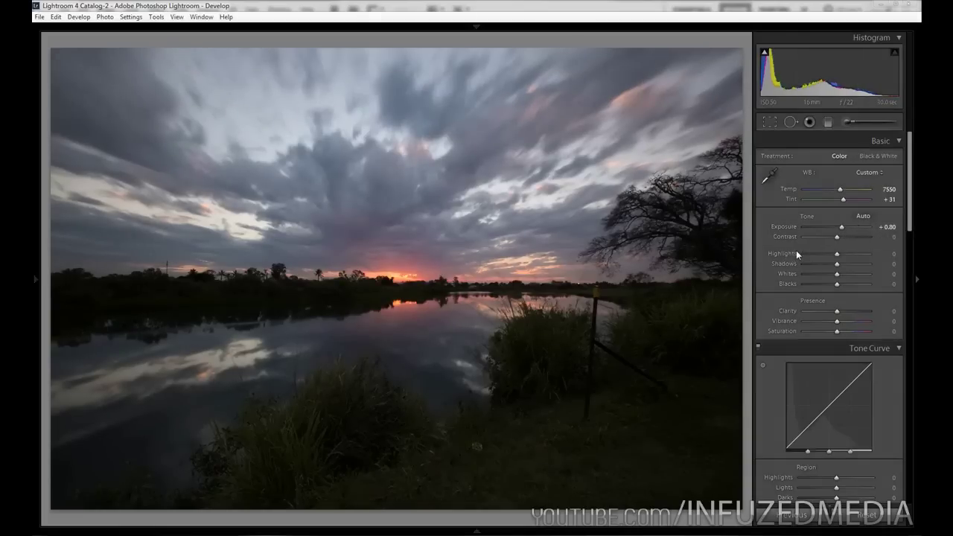
- Raise the Contrast to +75 and compare the photo with its unedited version
key("Up")
key("Up")
key("Up")
key("Up")
key("Up")
key("Up")
key("Up")
key("Up")
key("Up")
key("Up")
key("Up")
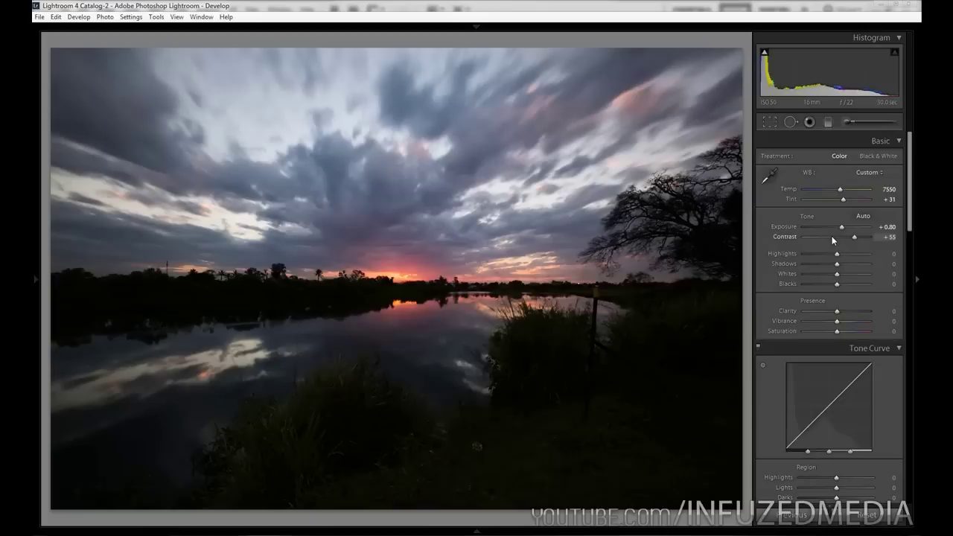
key("Up")
key("Up")
key("Up")
key("Up")
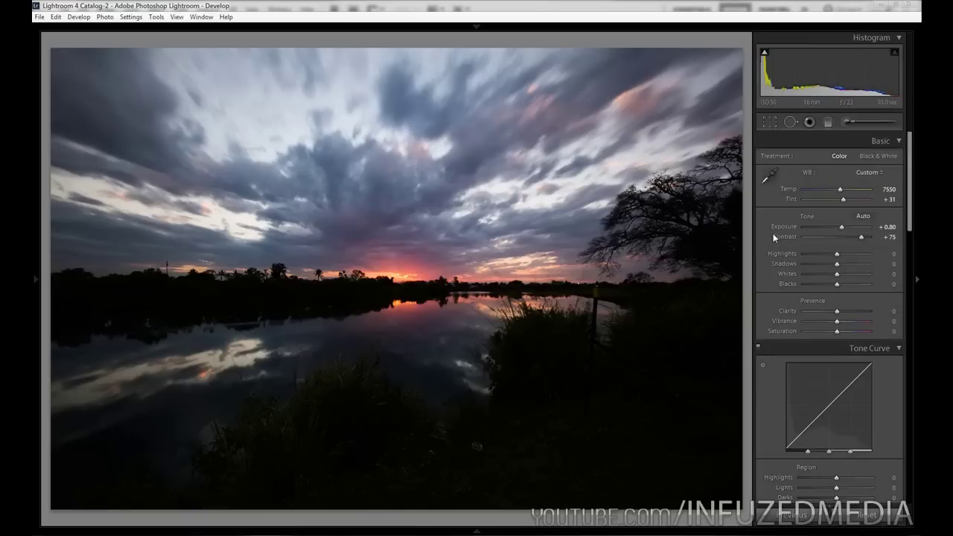
key("bracketright")
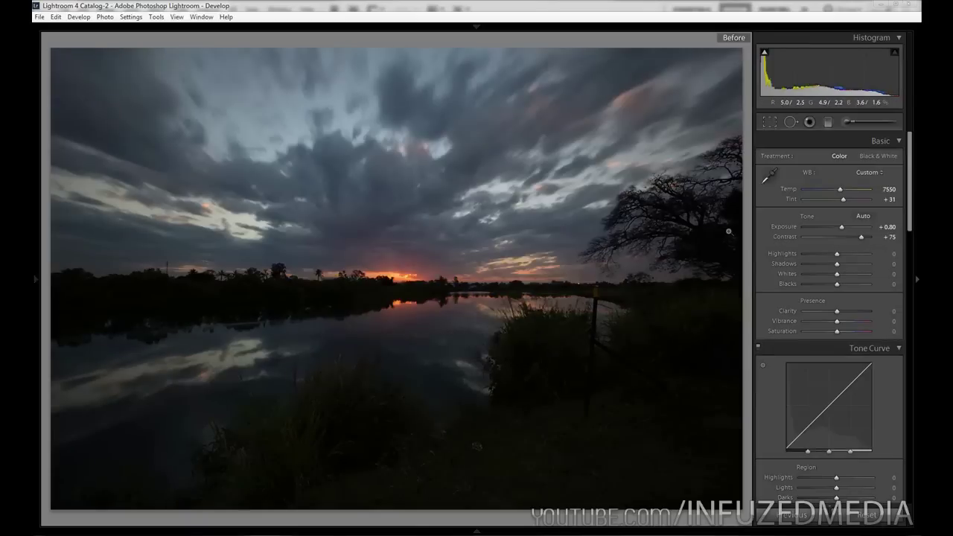
key("backslash")
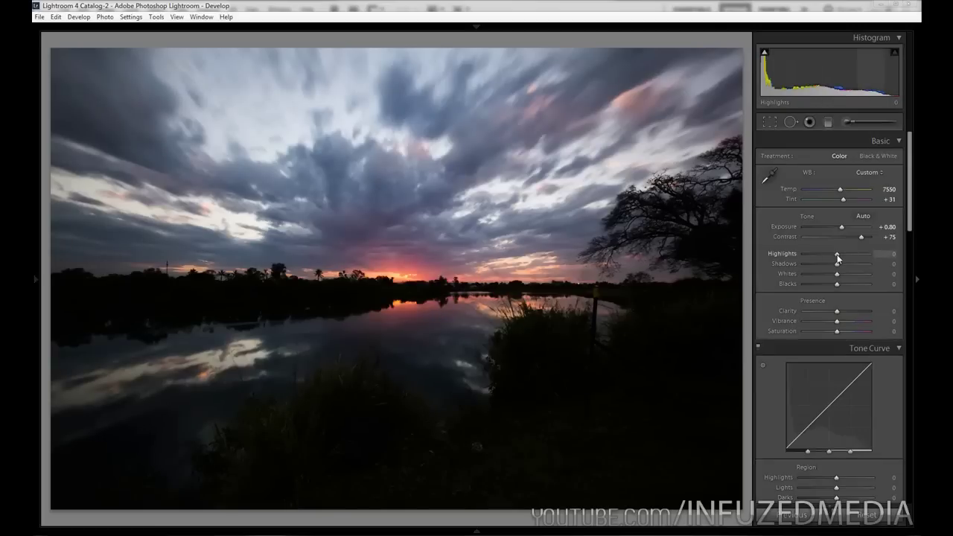
- Lower the basic tone Highlights to −60
key("Down")
key("Down")
key("Down")
key("Down")
key("Down")
key("Down")
key("Down")
key("Down")
key("Down")
key("Down")
key("Down")
key("Down")
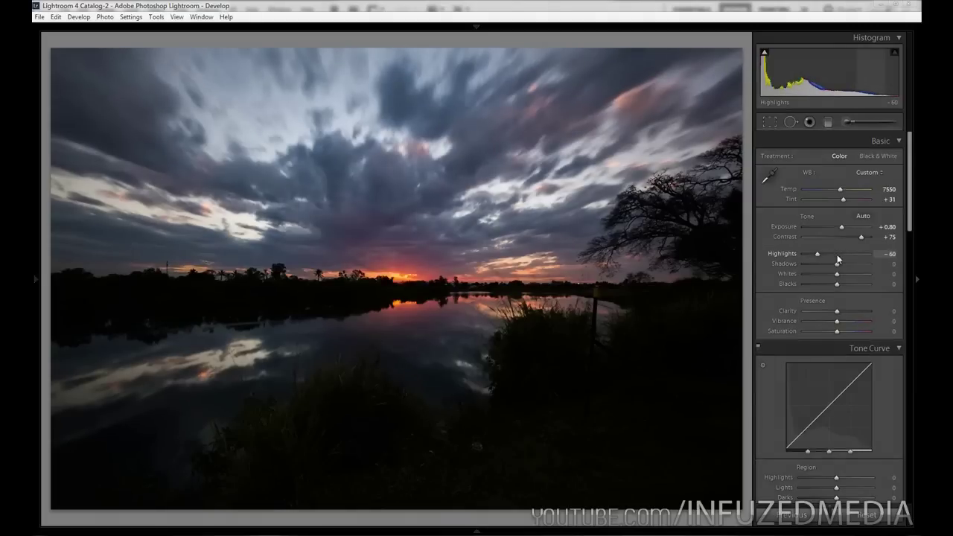
- Raise the basic tone Shadows to +60
key("Up")
key("Up")
key("Up")
key("Up")
key("Up")
key("Up")
key("Up")
key("Up")
key("Up")
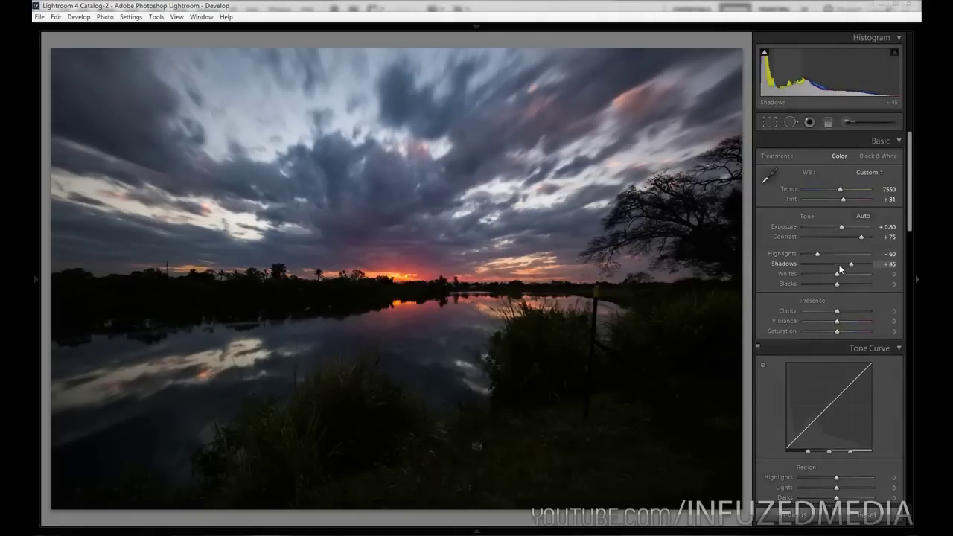
key("Up")
key("Up")
key("Up")
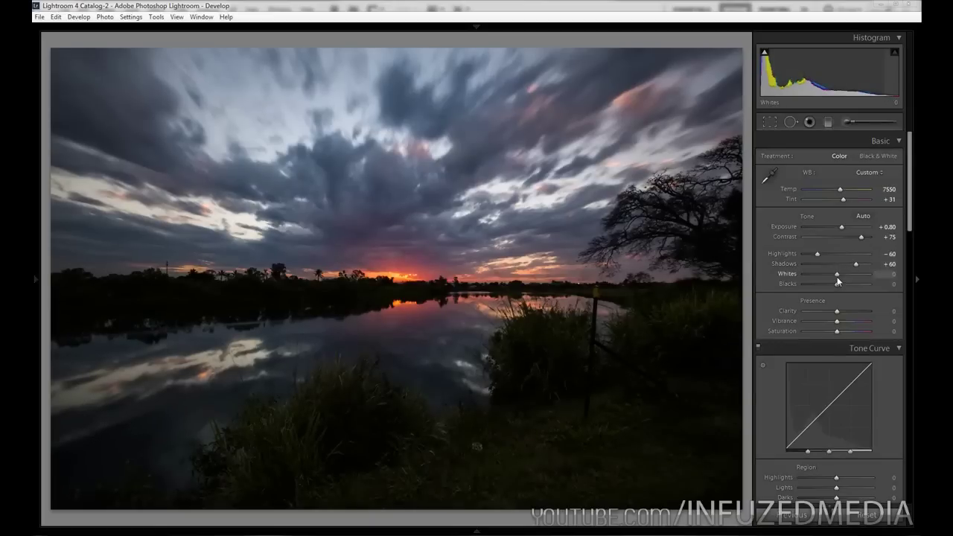
- Set the Whites to −60 and the Blacks to +60
key("shift+minus")
key("shift+minus")
key("minus")
key("minus")
key("minus")
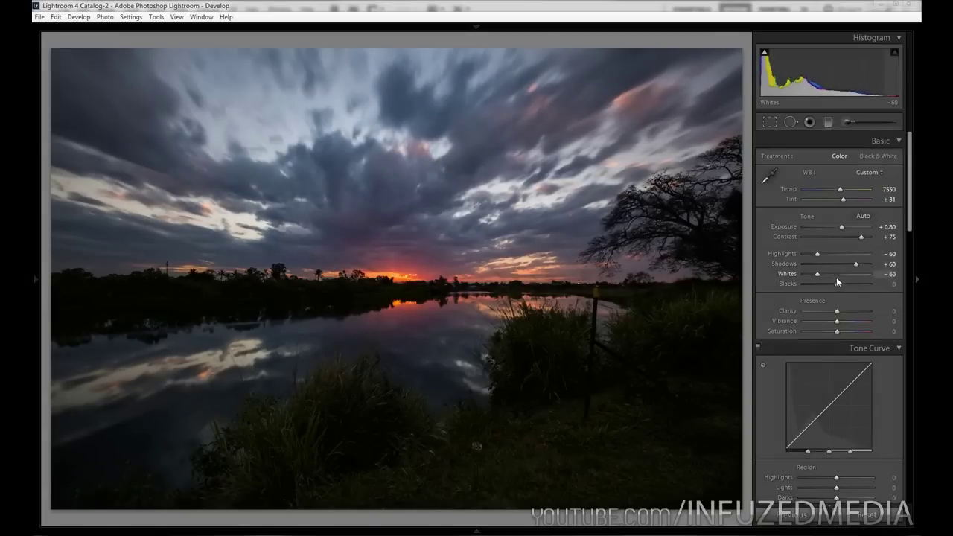
key("shift+equal")
key("shift+equal")
key("shift+equal")
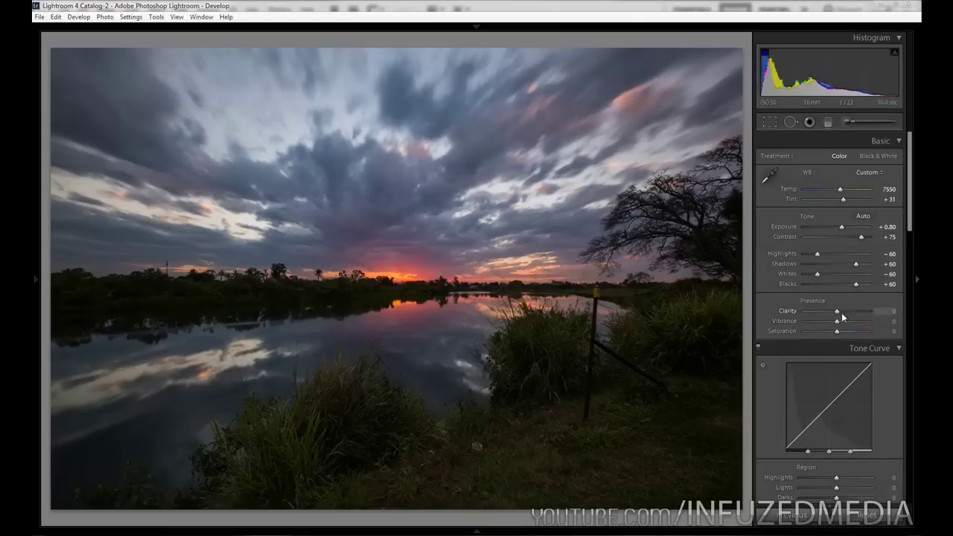
- Set both Clarity and Vibrance to +15
left_click_drag(826, 314, 852, 312)
key("Up")
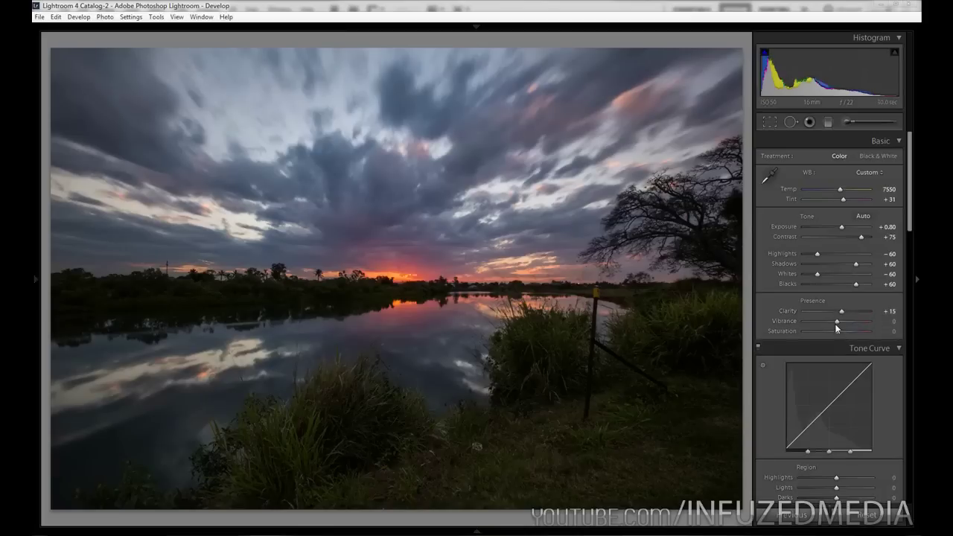
left_click_drag(836, 327, 839, 323)
- Apply the Medium Contrast point curve to the tone curve
scroll(811, 385, "down", 3)
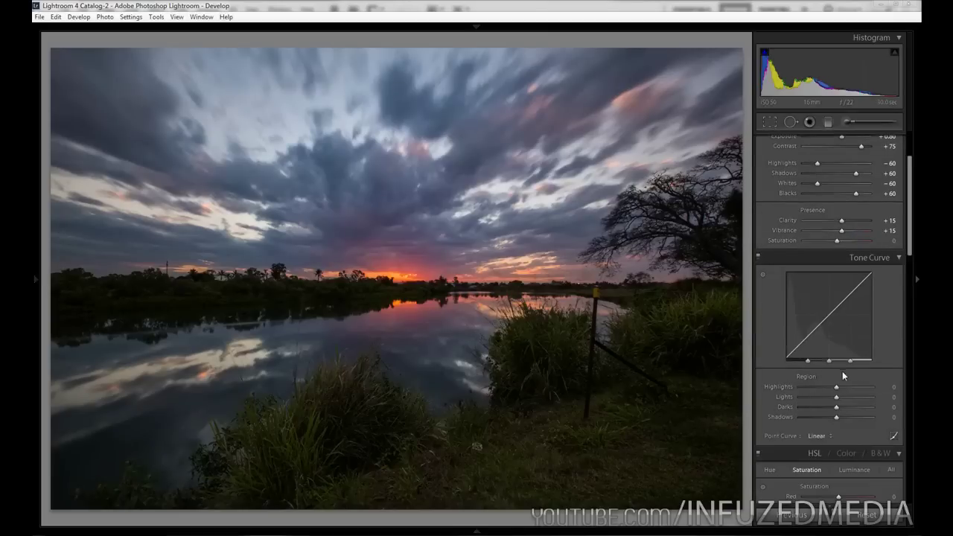
left_click(813, 435)
left_click(813, 461)
- Set the Split Toning highlights to hue 304 and saturation 15, with the balance at −71
scroll(827, 417, "down", 3)
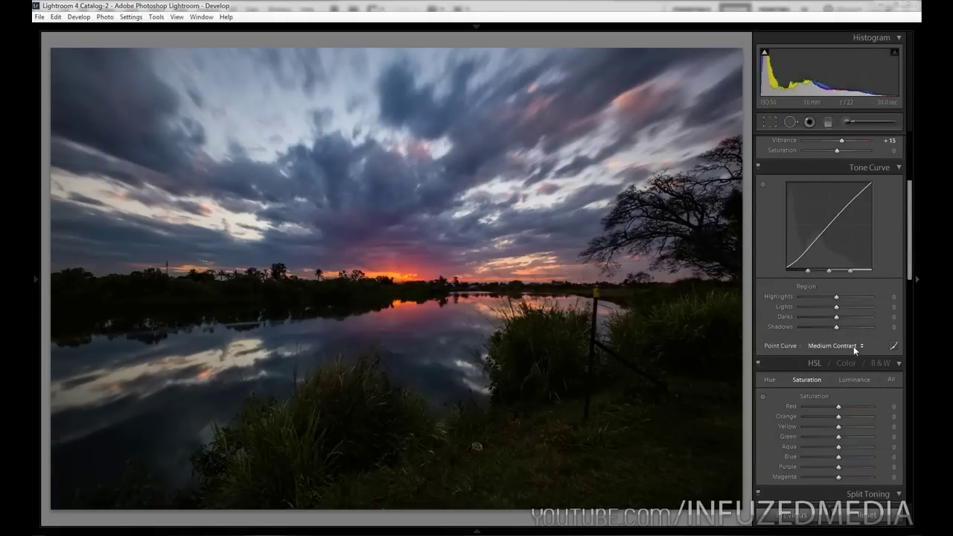
scroll(854, 347, "down", 3)
scroll(853, 346, "down", 5)
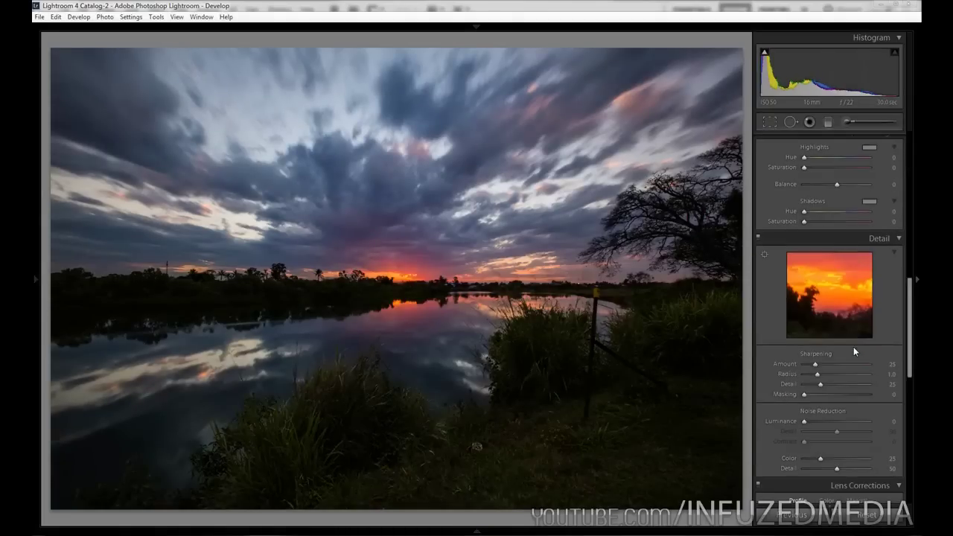
scroll(860, 298, "up", 2)
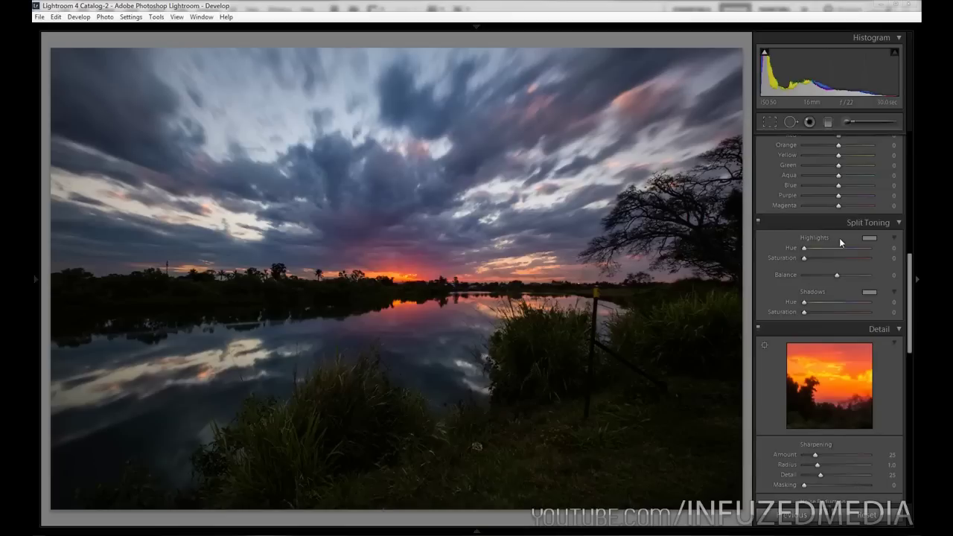
left_click(893, 252)
type("304")
key("Tab")
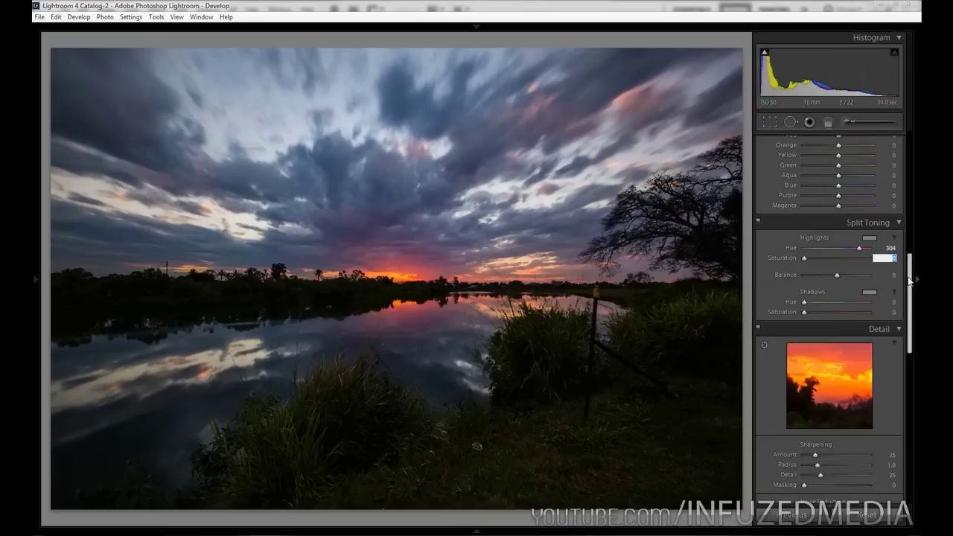
type("15")
key("Tab")
type("-71")
key("Tab")
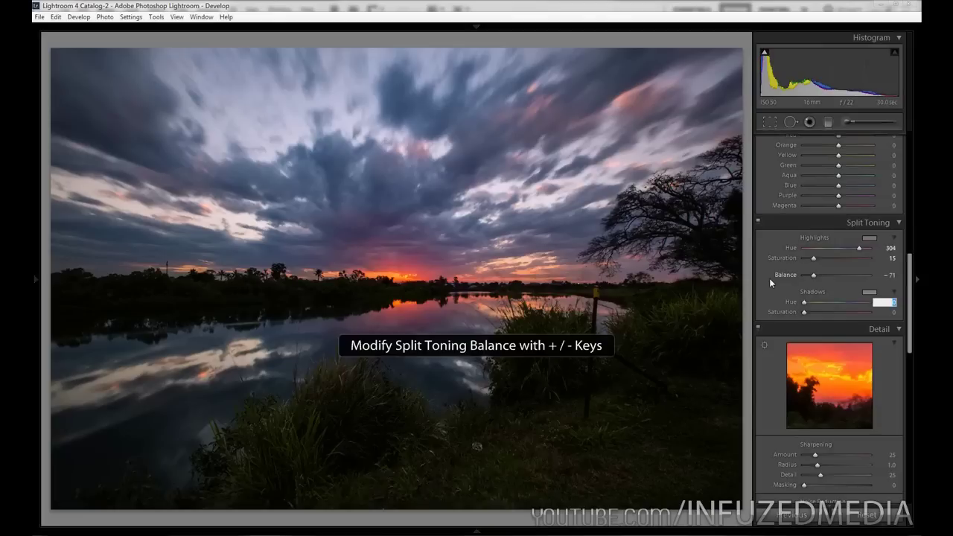
- Check the Split Toning highlights colour in its picker, and try resetting the balance to its default
left_click(870, 237)
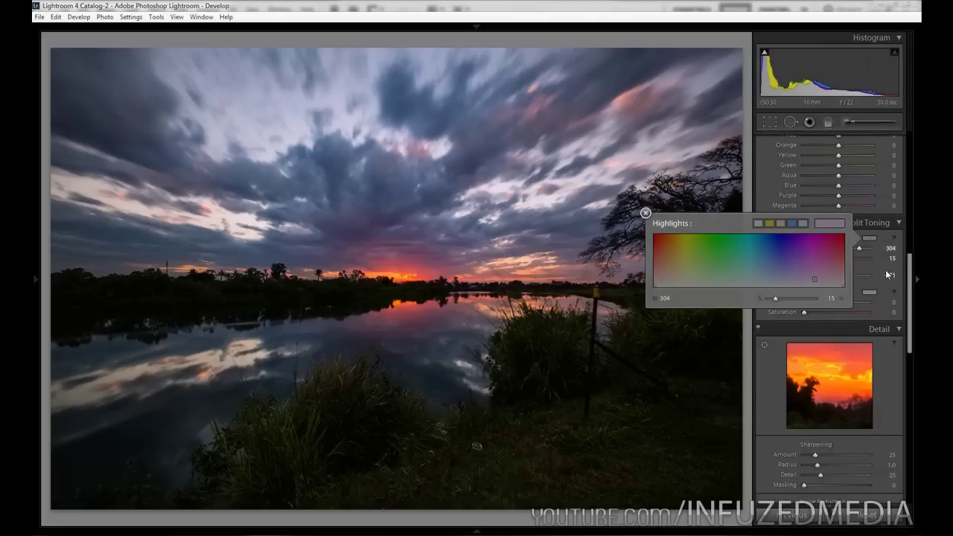
left_click(899, 268)
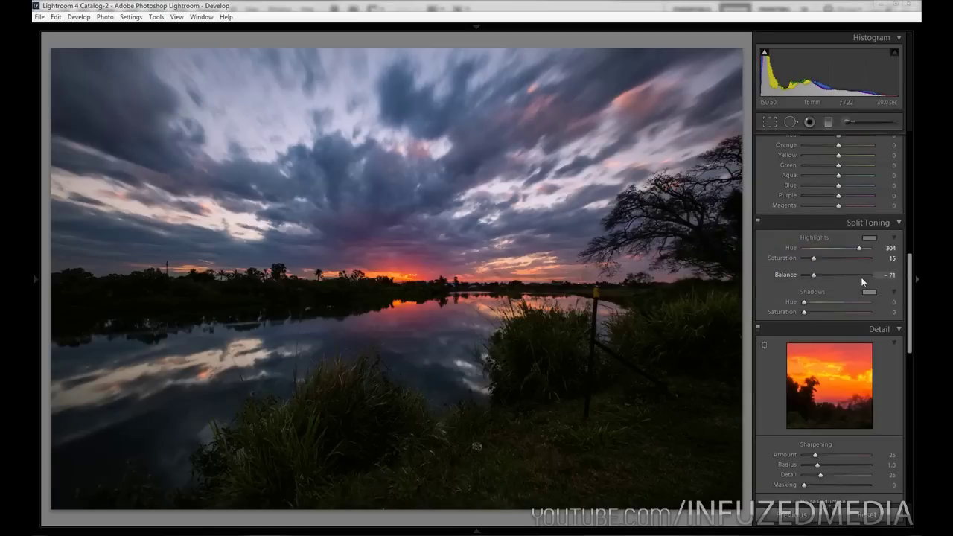
double_click(788, 275)
key("ctrl+z")
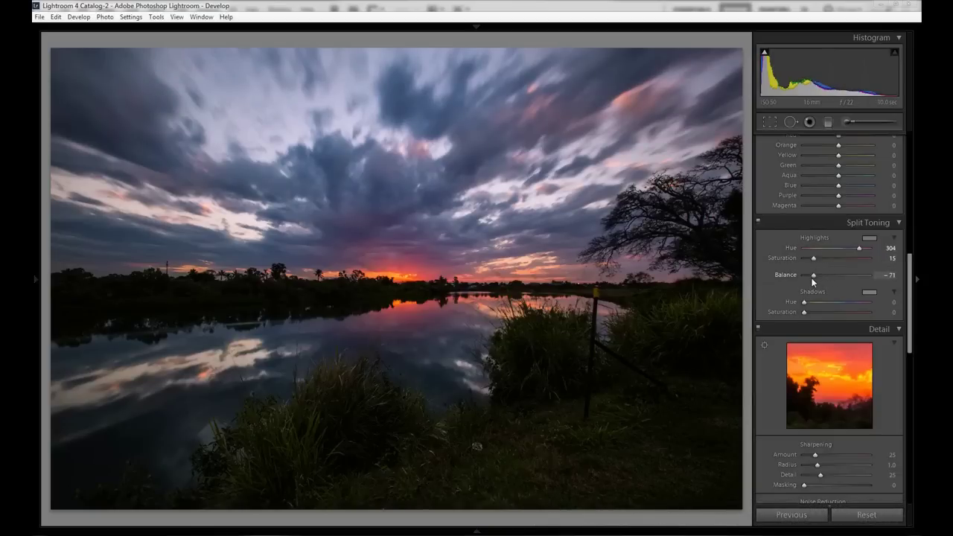
- Set the sharpening to Amount 70, Radius 1.5, Detail 10 and Masking 30
scroll(812, 277, "down", 5)
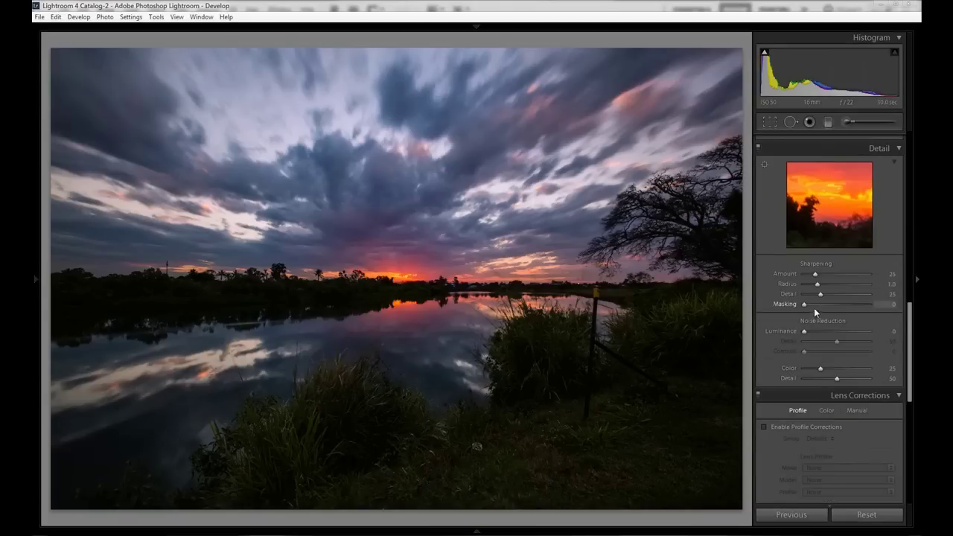
left_click(891, 274)
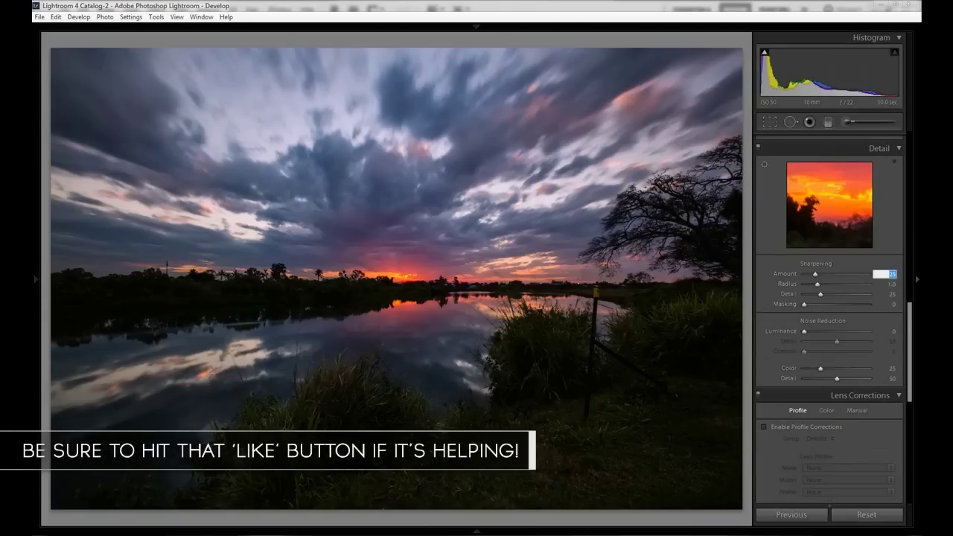
type("70")
key("Tab")
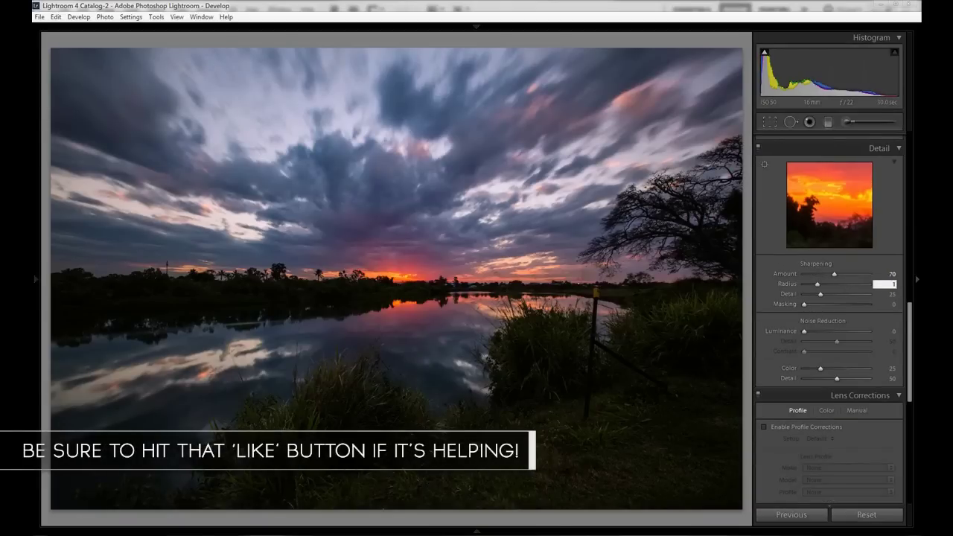
type("1.5")
key("Tab")
type("10")
key("Tab")
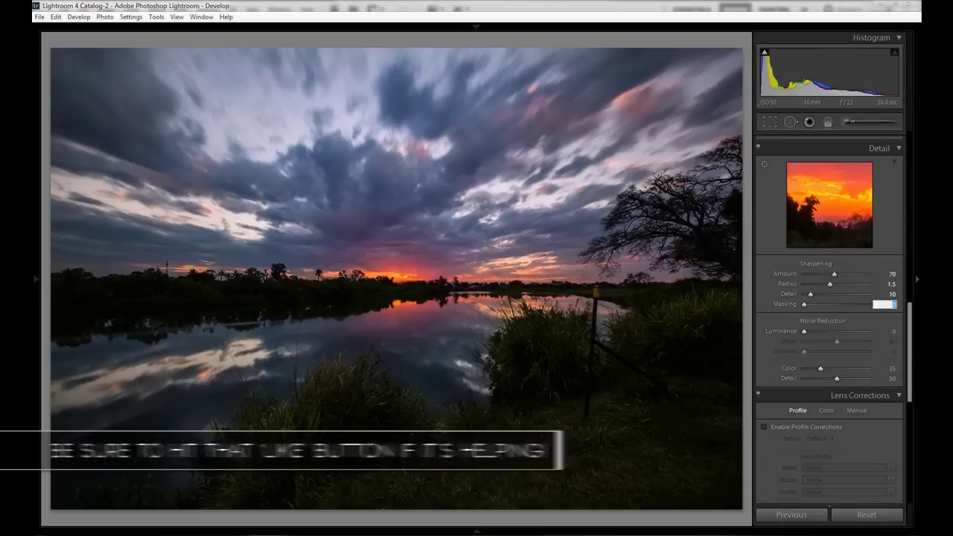
type("30")
key("Tab")
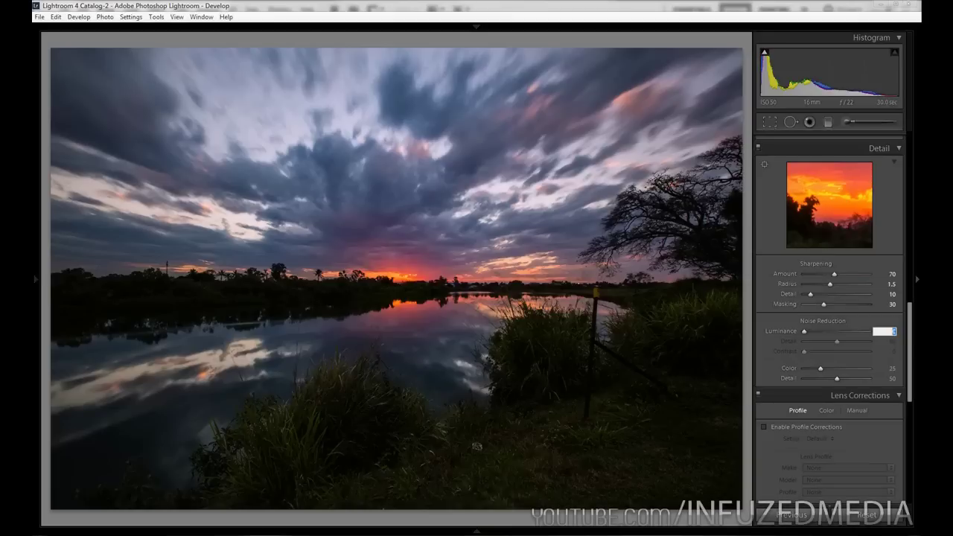
- Set the Luminance noise reduction to 35 and check the dark trees at the horizon in the detail preview
type("35")
key("Tab")
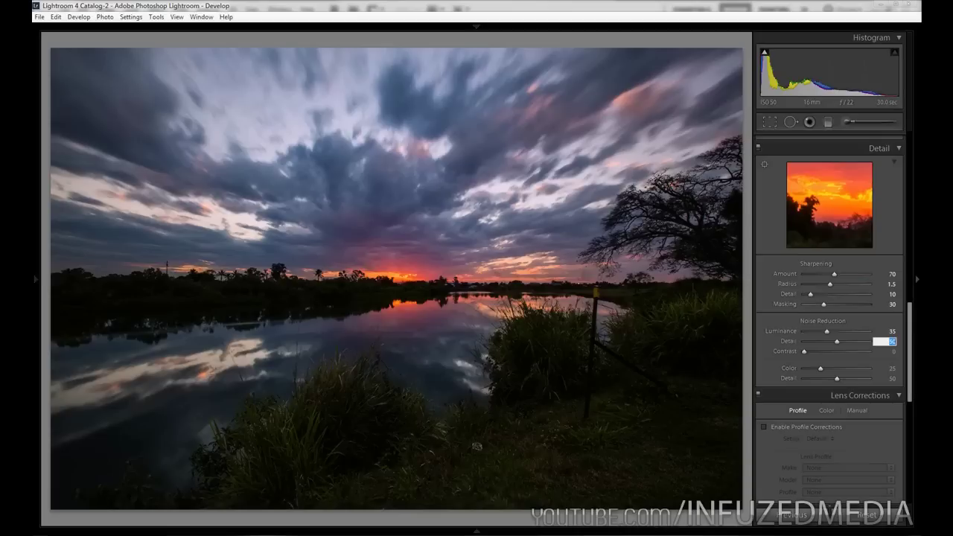
key("Tab")
key("Tab")
key("Tab")
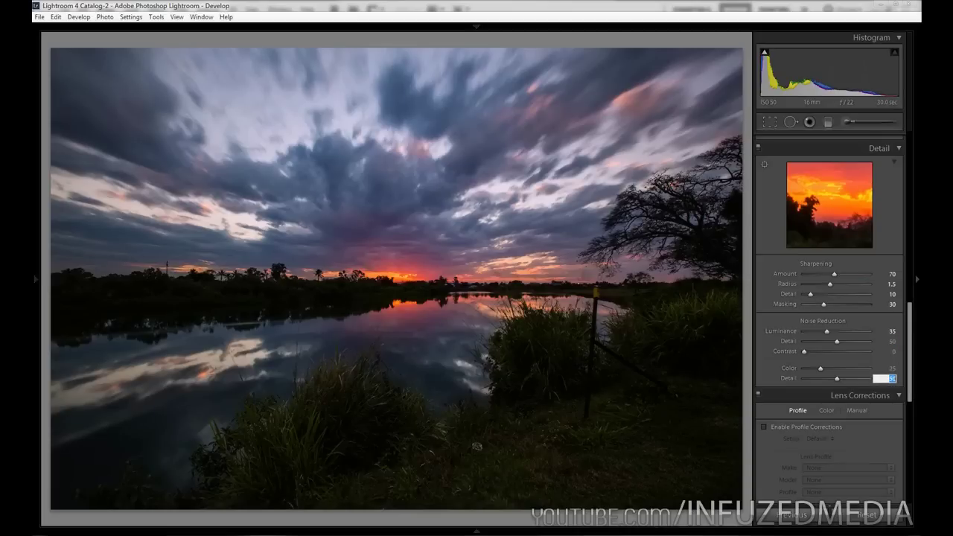
left_click(767, 361)
left_click_drag(800, 220, 837, 187)
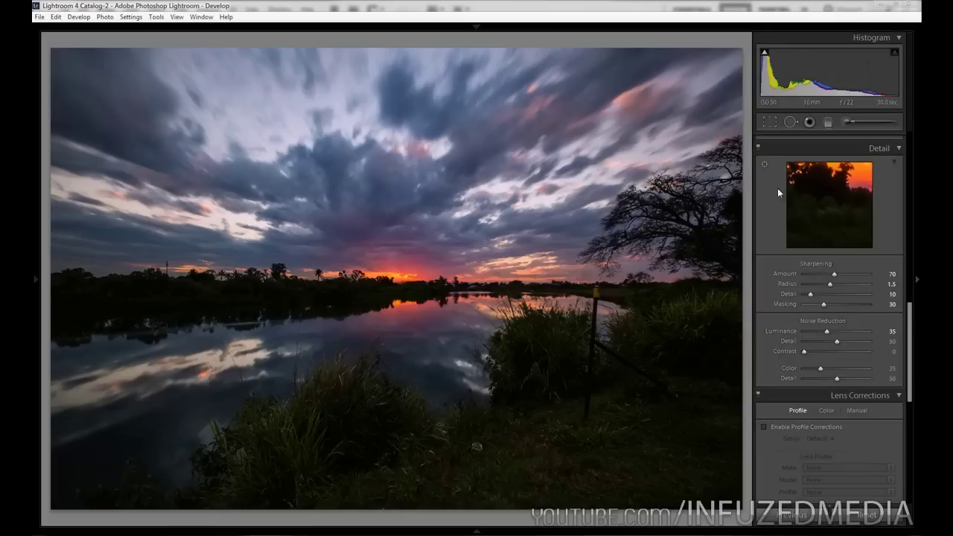
- Enable the lens profile corrections, comparing the photo with them on and off
scroll(819, 304, "down", 4)
scroll(819, 304, "down", 4)
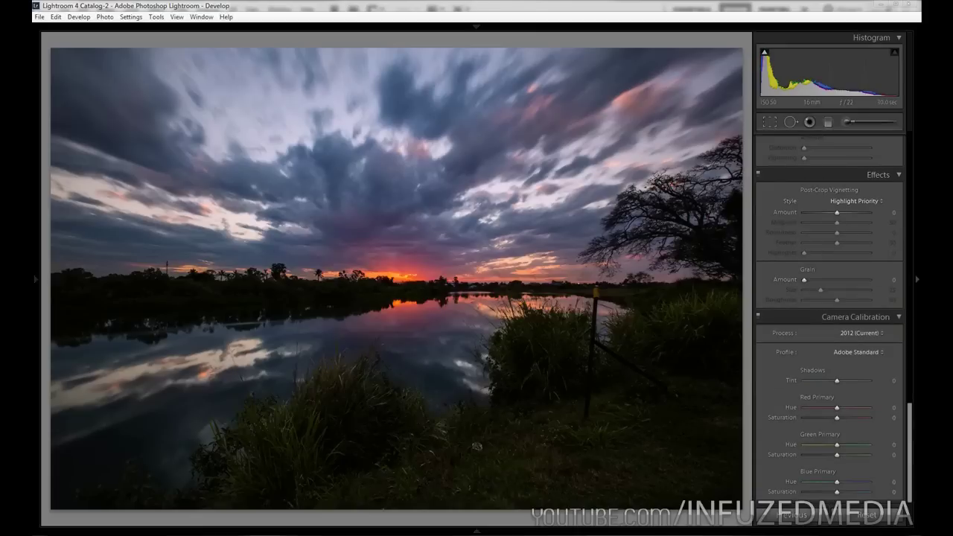
scroll(806, 183, "up", 2)
left_click(781, 143)
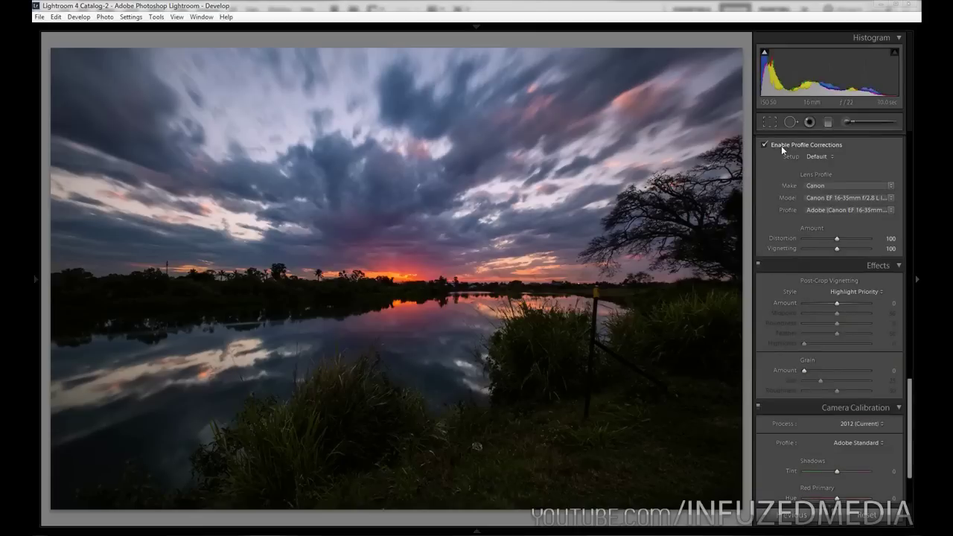
left_click(781, 143)
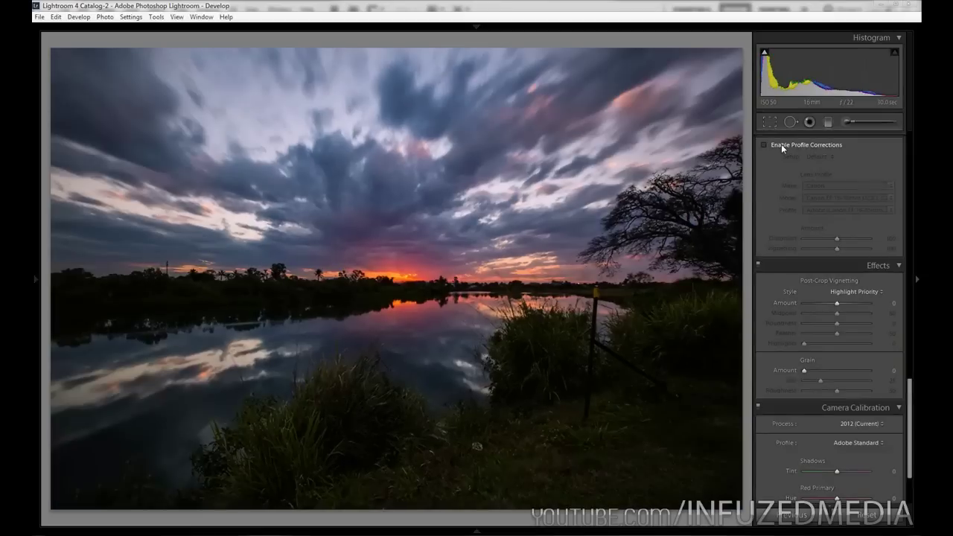
left_click(782, 143)
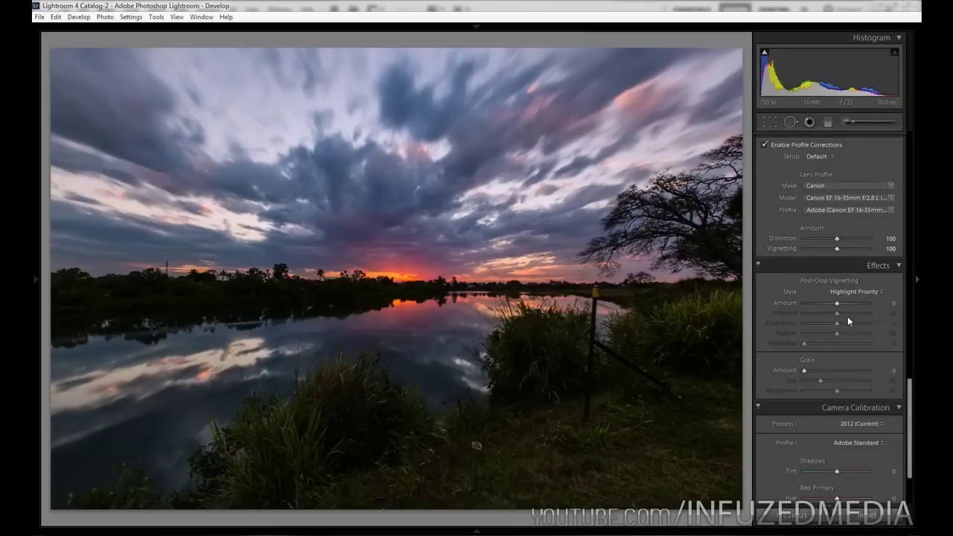
- Set the post-crop vignetting Amount to −20 and Midpoint to 20
key("Down")
key("Down")
key("Down")
key("Down")
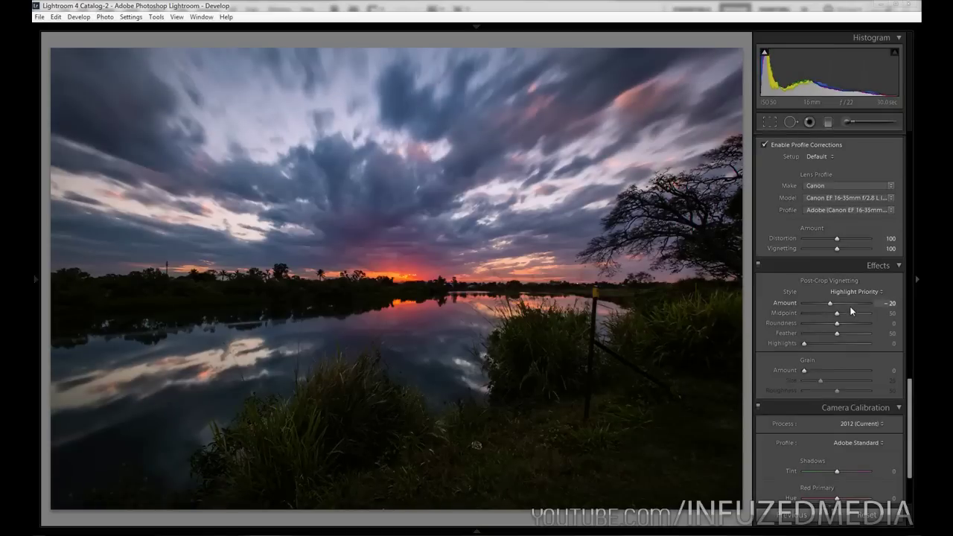
key("Down")
key("Down")
key("Down")
key("Down")
key("Down")
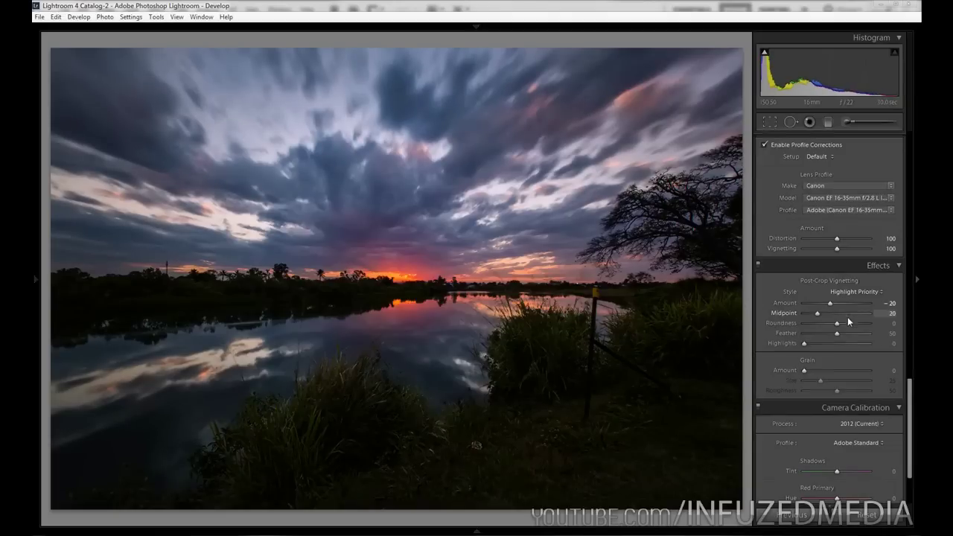
- Set the post-crop vignetting Roundness to +20 and Feather to 80
key("Up")
key("Up")
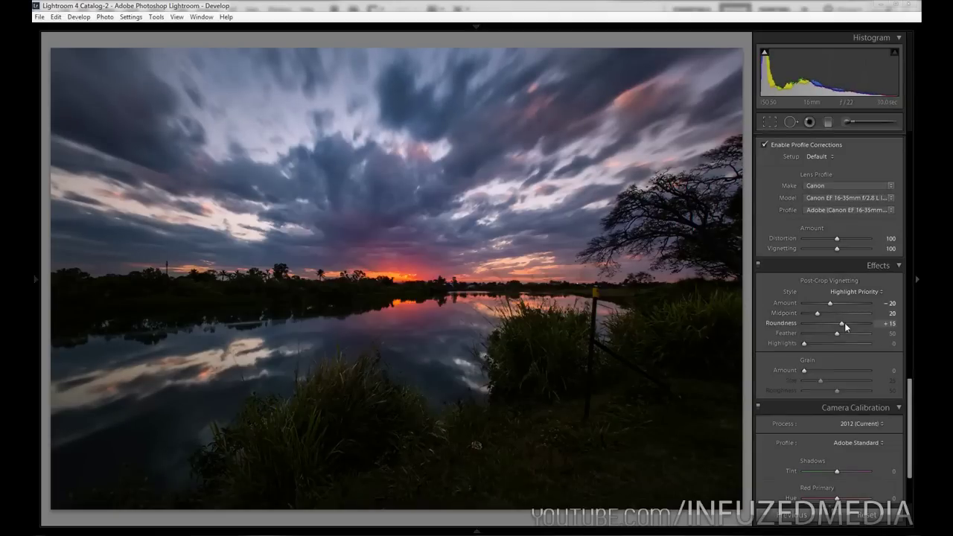
key("Up")
key("Up")
key("Up")
key("Up")
key("Up")
key("Up")
key("Up")
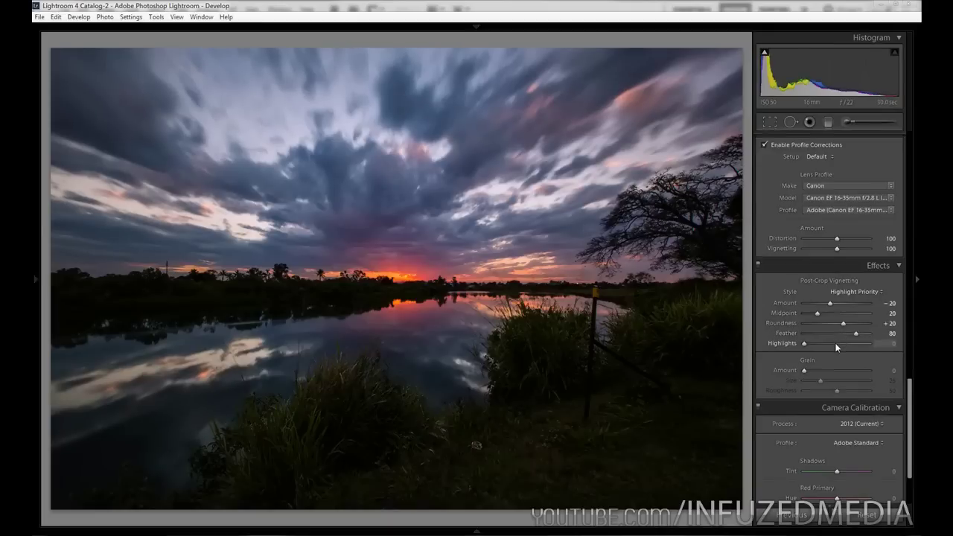
- Set the post-crop vignetting Highlights to 50
key("Up")
key("Up")
key("Up")
key("Up")
key("Up")
key("Up")
key("Up")
key("Up")
key("Up")
key("Up")
left_click_drag(838, 346, 836, 346)
- Compare the photo with and without the vignetting effect
left_click(758, 265)
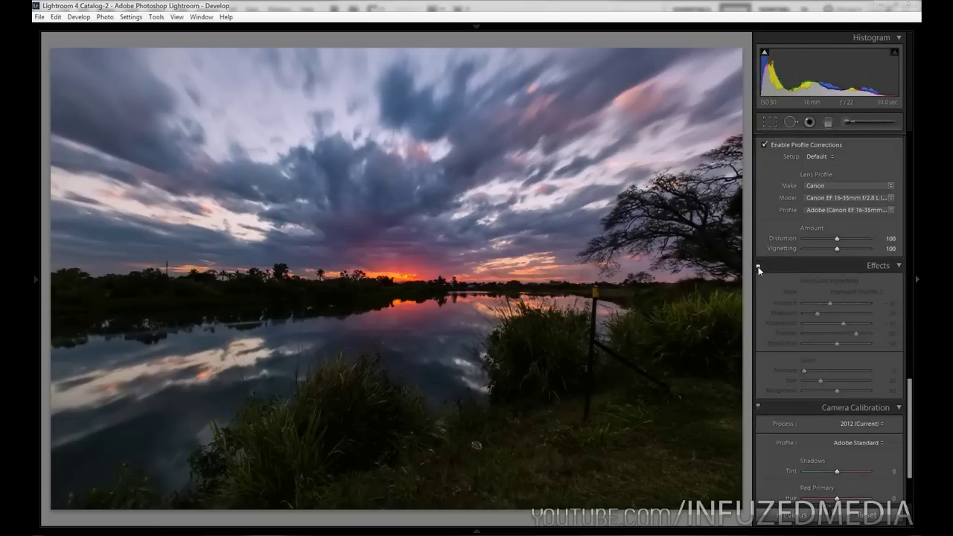
left_click(758, 265)
left_click(759, 265)
left_click(760, 265)
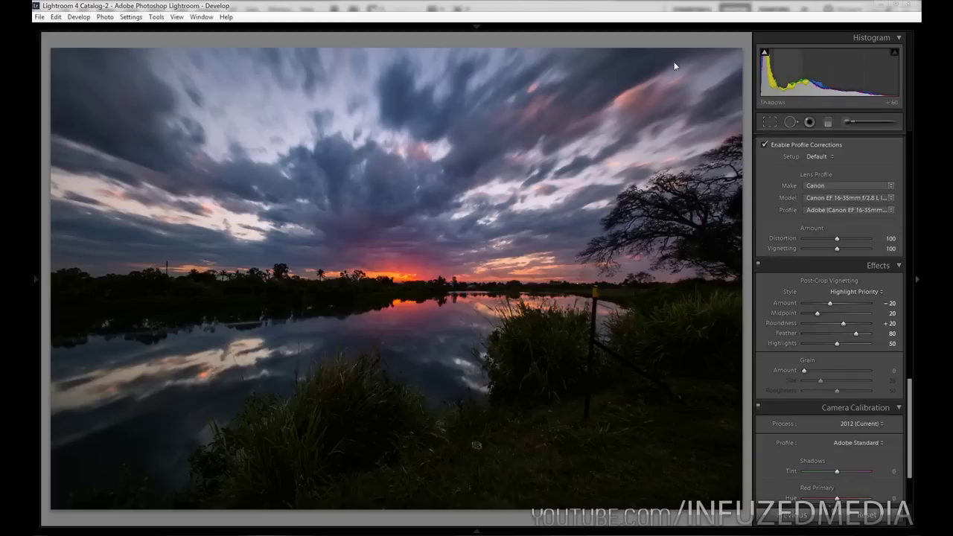
- Reset the Adjustment Brush effect settings and set the brush's Temp to 35 and Tint to 17
scroll(783, 274, "up", 10)
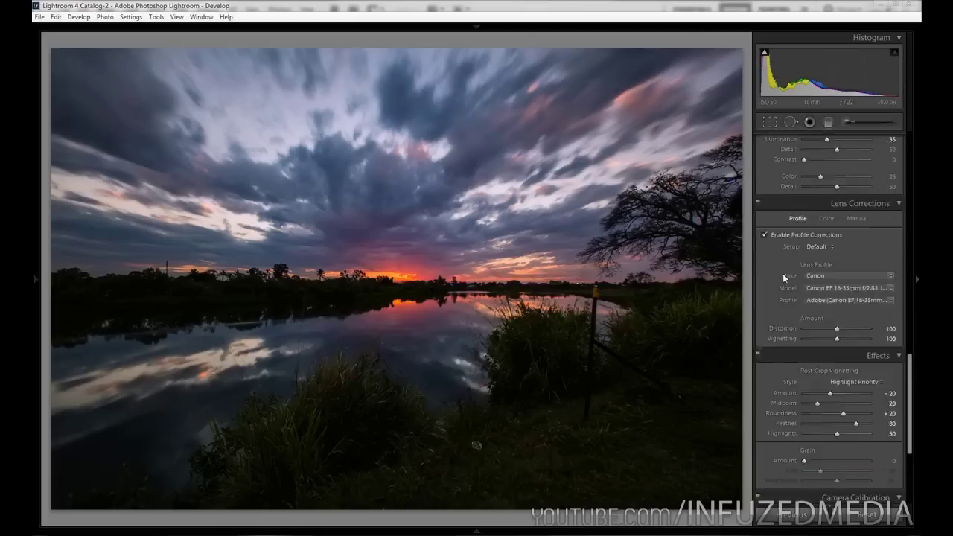
scroll(783, 272, "up", 8)
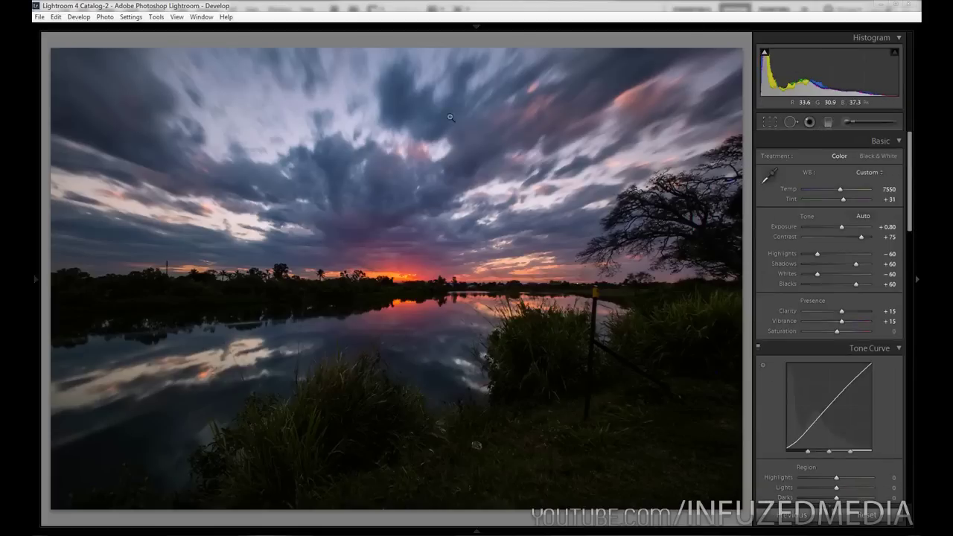
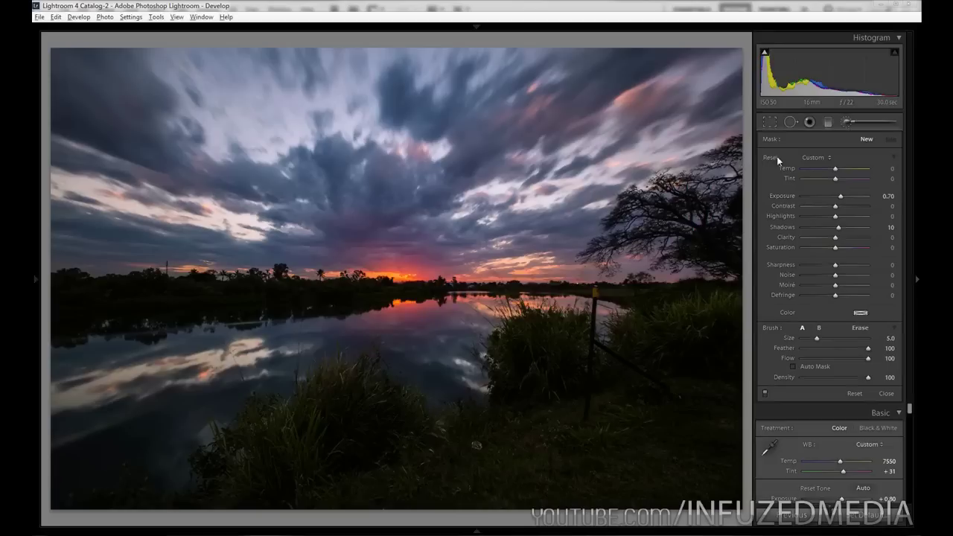
left_click(771, 160, "alt")
left_click_drag(838, 173, 840, 173)
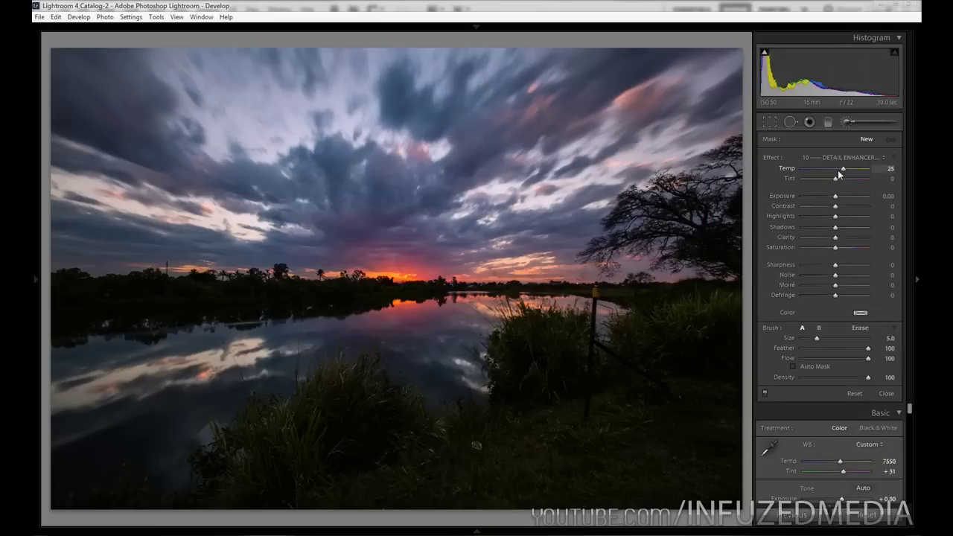
left_click_drag(838, 174, 848, 173)
left_click(887, 180)
type("17")
key("Return")
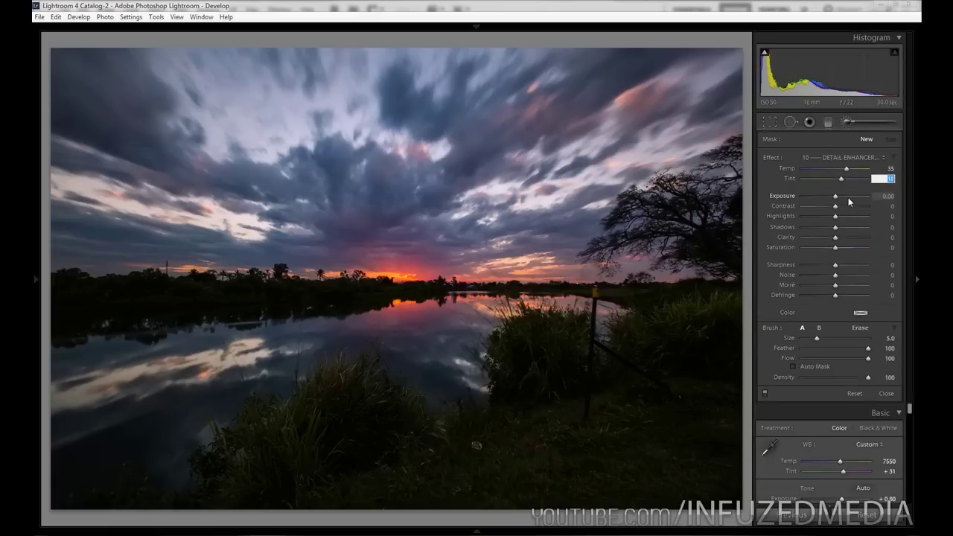
- Set the brush's Exposure to 0.10, Contrast to −15, Shadows to 15 and Saturation to 15
left_click(836, 196)
key("Down")
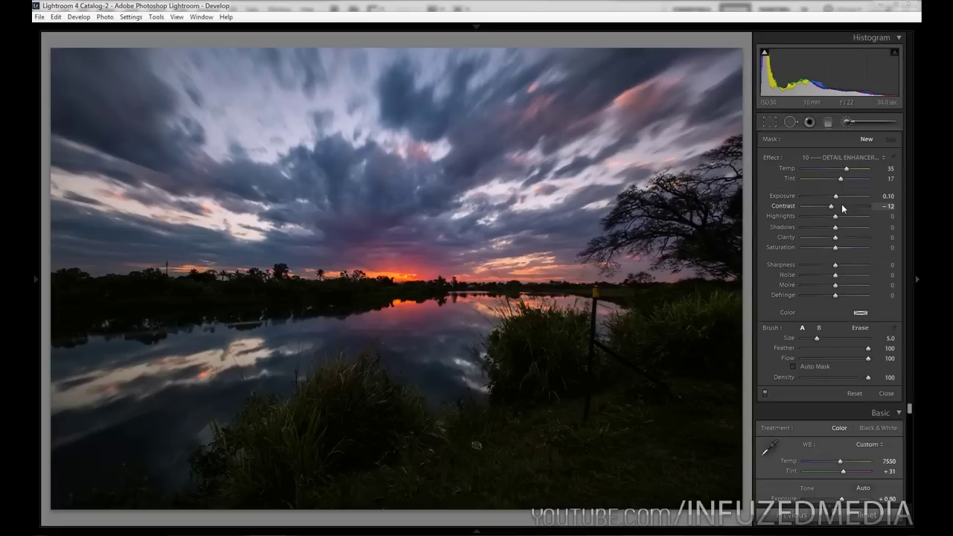
left_click(836, 228)
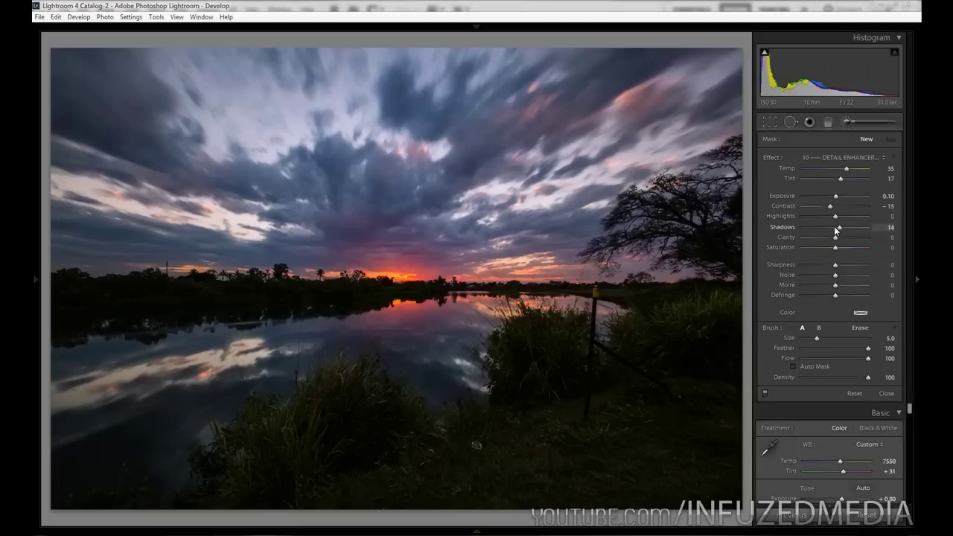
key("Up")
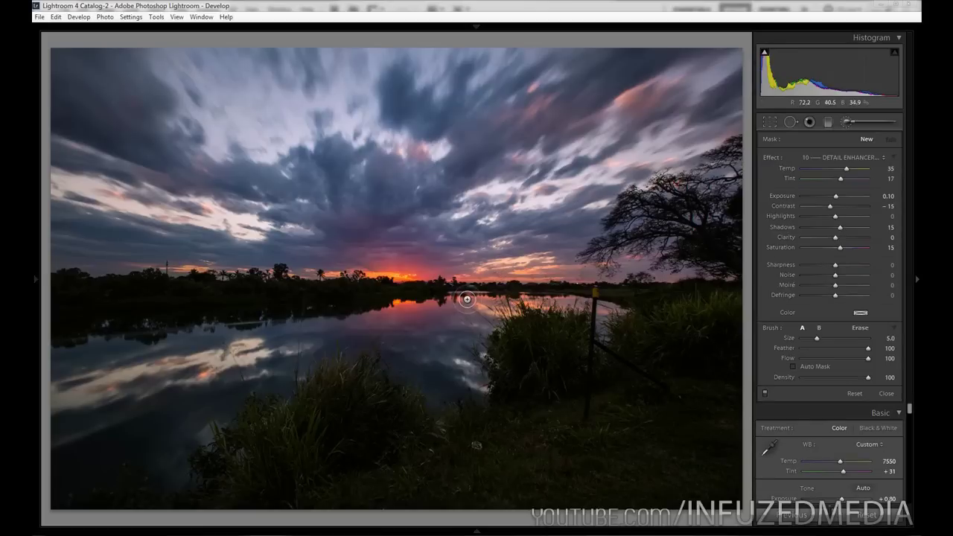
- Paint the warm adjustment over the sunset, the surrounding clouds and the reflection, enlarging the brush in stages from size 14 to 47
scroll(368, 283, "up", 6)
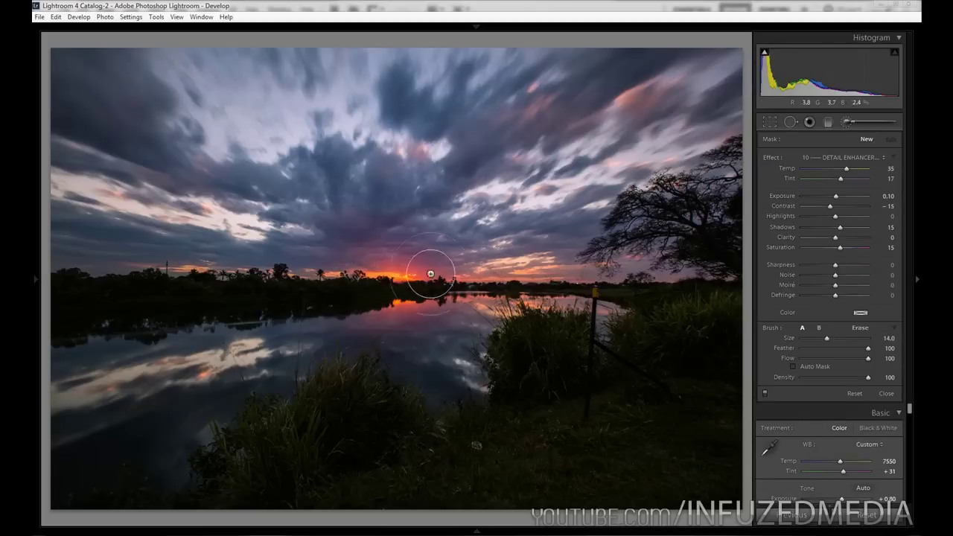
mouse_move(409, 268)
left_mouse_down()
mouse_move(379, 275)
mouse_move(411, 267)
mouse_move(376, 263)
mouse_move(419, 270)
mouse_move(410, 254)
mouse_move(371, 258)
mouse_move(369, 277)
mouse_move(403, 296)
mouse_move(428, 282)
mouse_move(409, 246)
mouse_move(375, 244)
mouse_move(408, 289)
left_mouse_up()
scroll(412, 282, "up", 1)
scroll(412, 282, "up", 7)
scroll(409, 268, "up", 5)
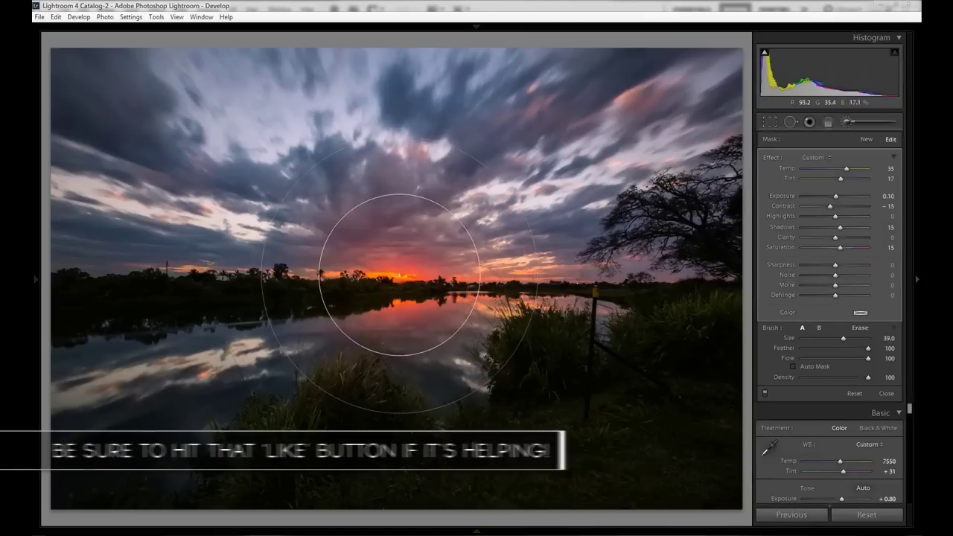
scroll(404, 272, "up", 4)
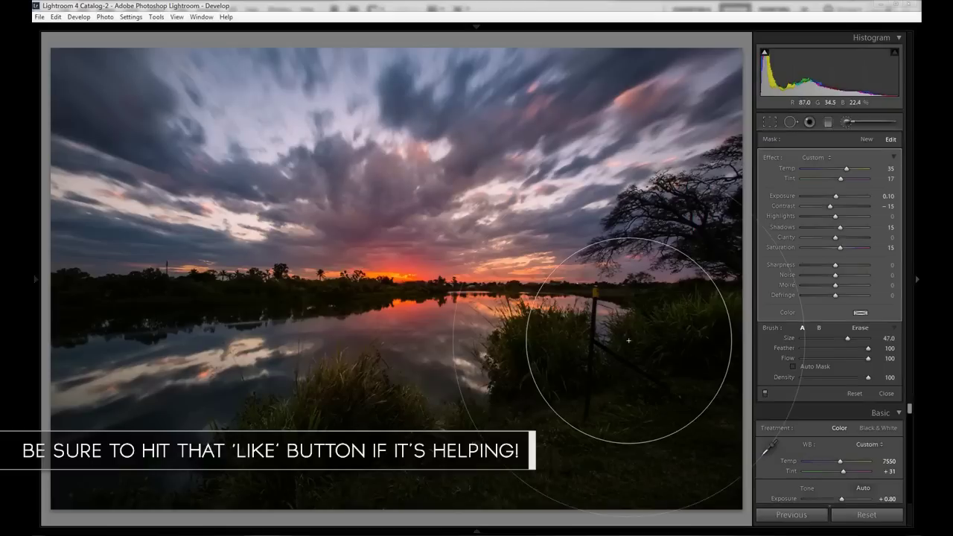
key("Return")
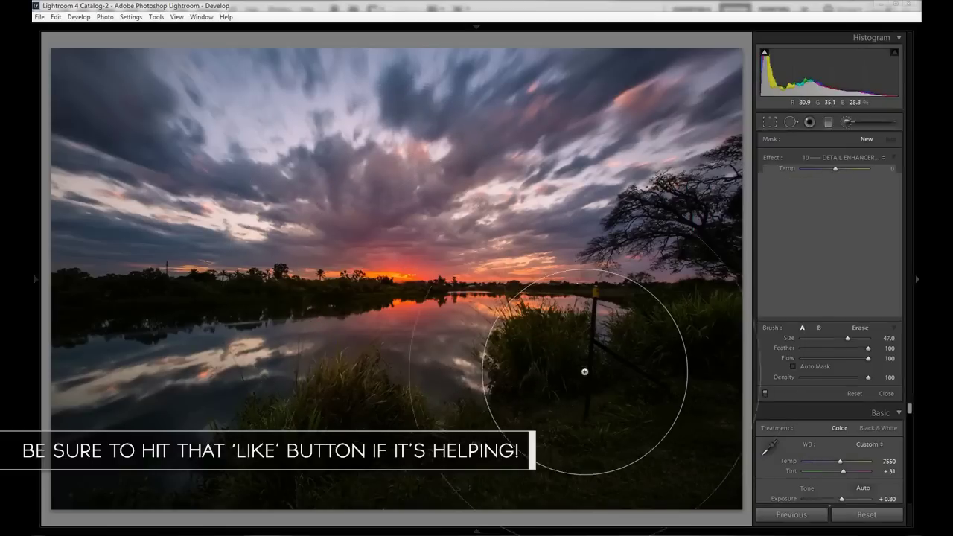
key("ctrl+z")
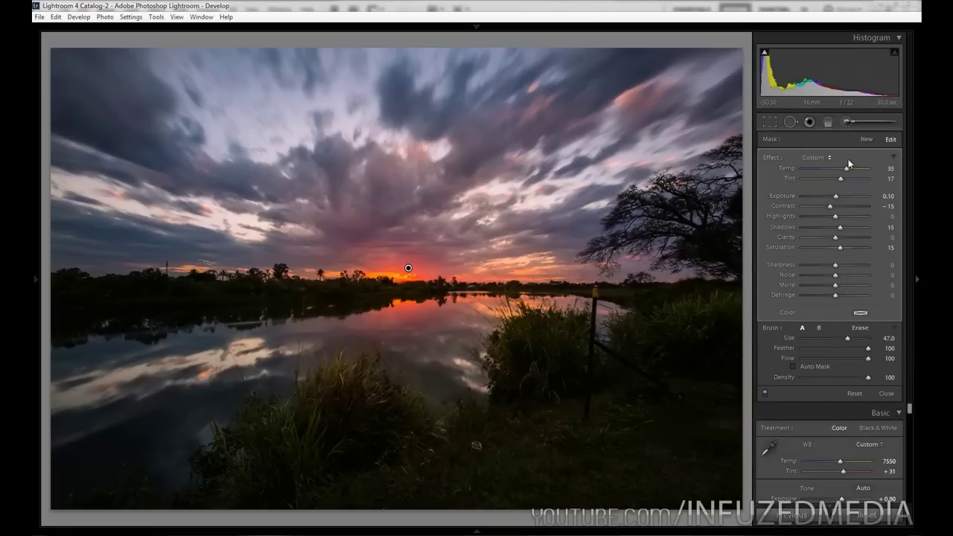
- Start a new brush adjustment with all effect values reset, and set its Temp to 17 and Tint to 36
left_click(867, 139)
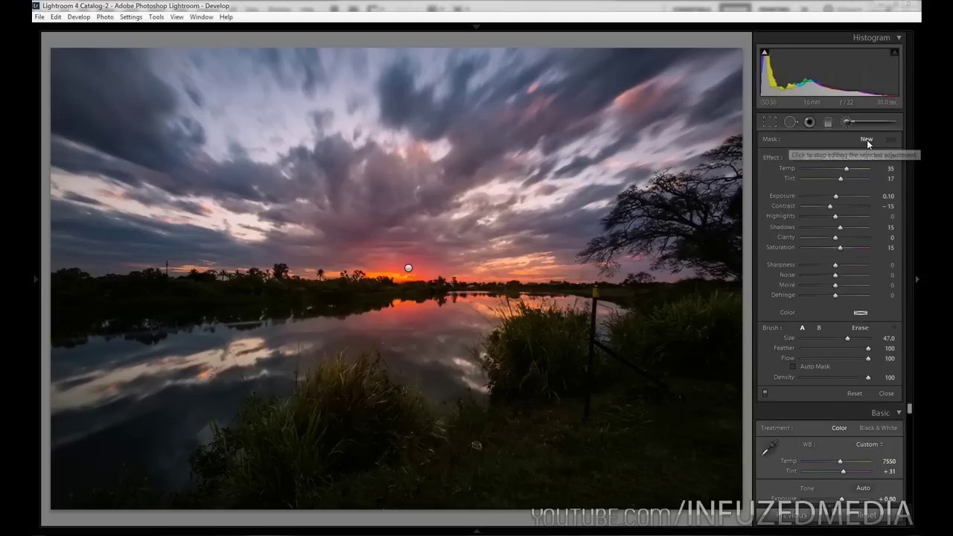
key("alt")
left_click(772, 159, "alt")
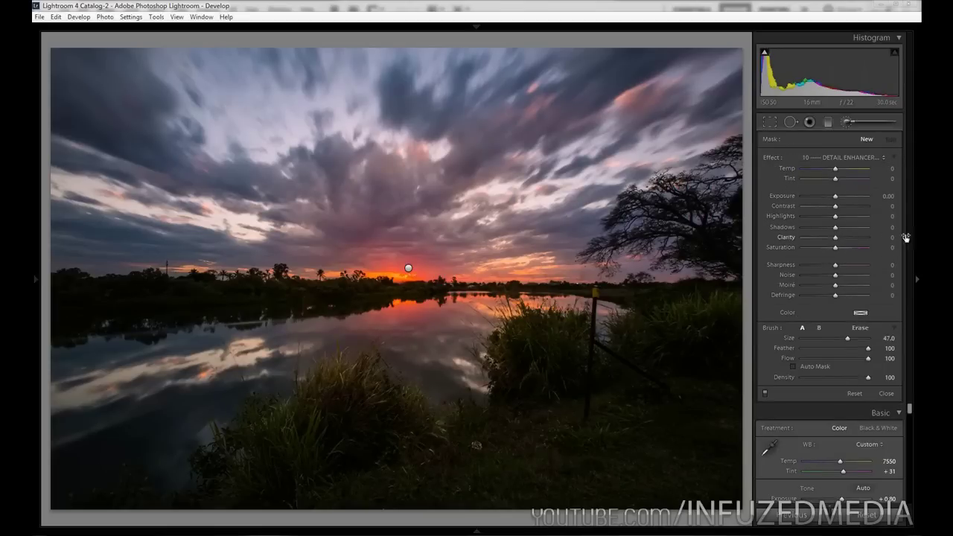
left_click(889, 170)
type("17")
key("Tab")
key("Tab")
- Set the new brush's Exposure to 0.20, Clarity to −50 and Saturation to 10
key("BackSpace")
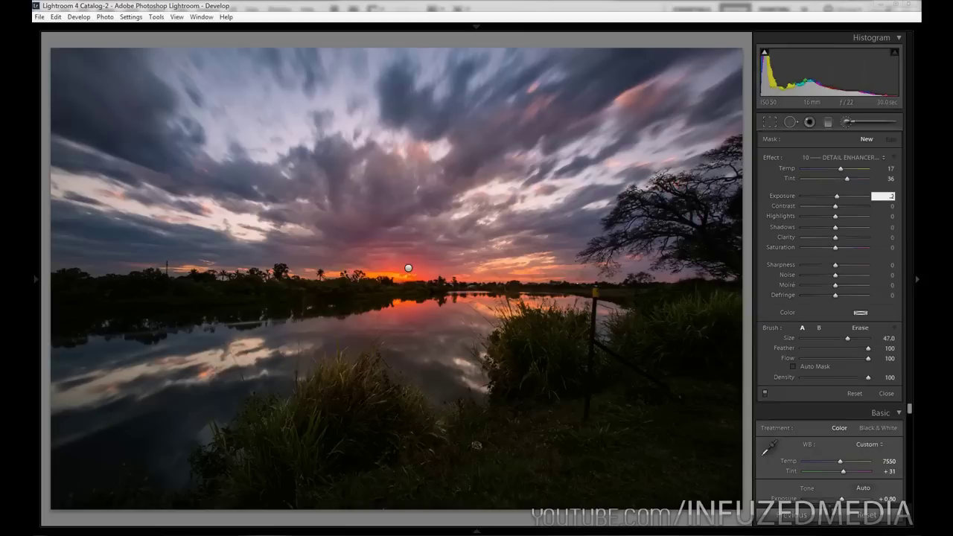
type(".2")
left_click(886, 237)
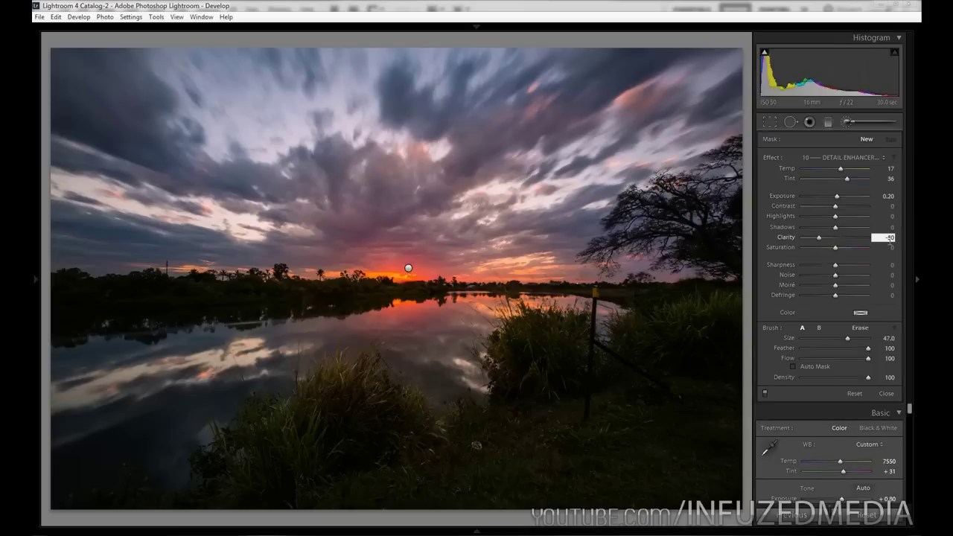
key("Tab")
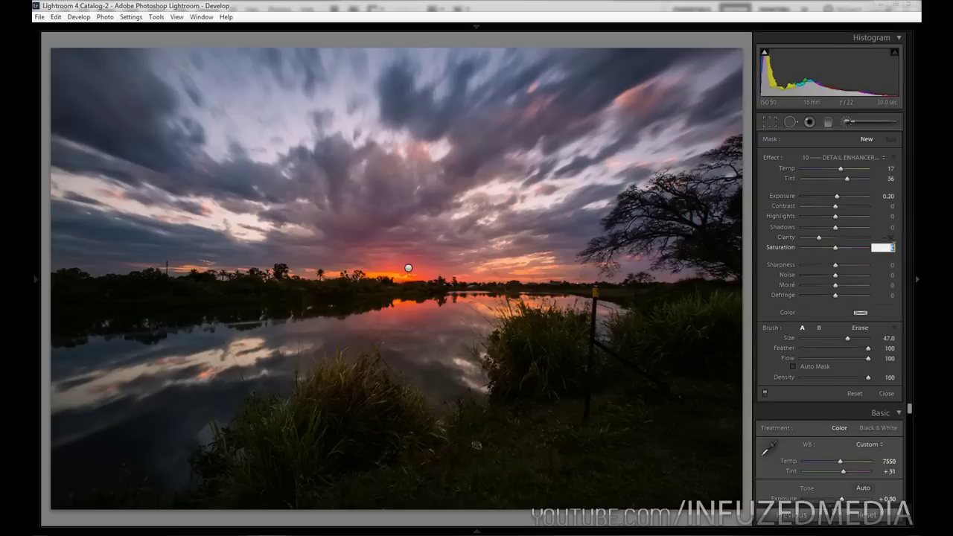
key("Return")
- Paint the pink-toned adjustment over the sky and the river with a brush of about size 45
scroll(502, 275, "up", 5)
scroll(507, 259, "down", 3)
scroll(521, 216, "down", 4)
mouse_move(603, 77)
left_mouse_down()
mouse_move(363, 68)
mouse_move(713, 64)
mouse_move(708, 164)
mouse_move(257, 174)
mouse_move(177, 151)
mouse_move(575, 132)
mouse_move(425, 159)
mouse_move(430, 116)
mouse_move(251, 214)
mouse_move(460, 260)
mouse_move(326, 344)
mouse_move(576, 284)
left_mouse_up()
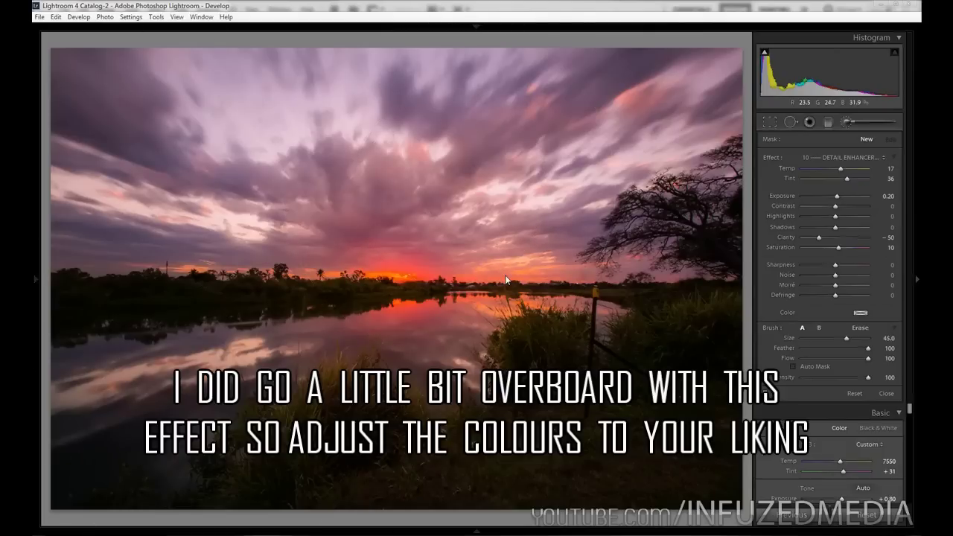
mouse_move(602, 77)
left_mouse_down()
mouse_move(834, 404)
mouse_move(694, 412)
mouse_move(483, 370)
left_mouse_up()
scroll(528, 158, "down", 3)
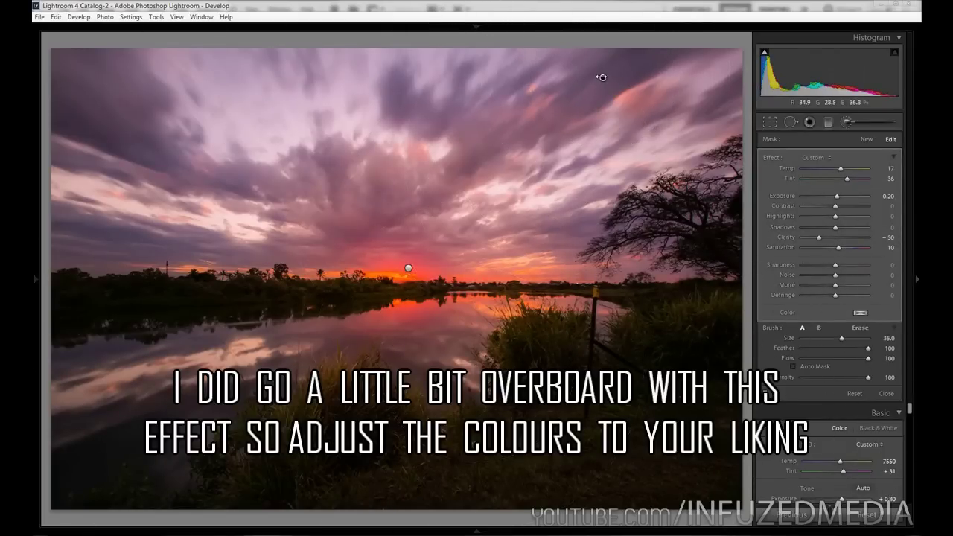
- Try deleting the sky brush adjustment, restore it, and set its Clarity to −20
key("Delete")
key("ctrl+z")
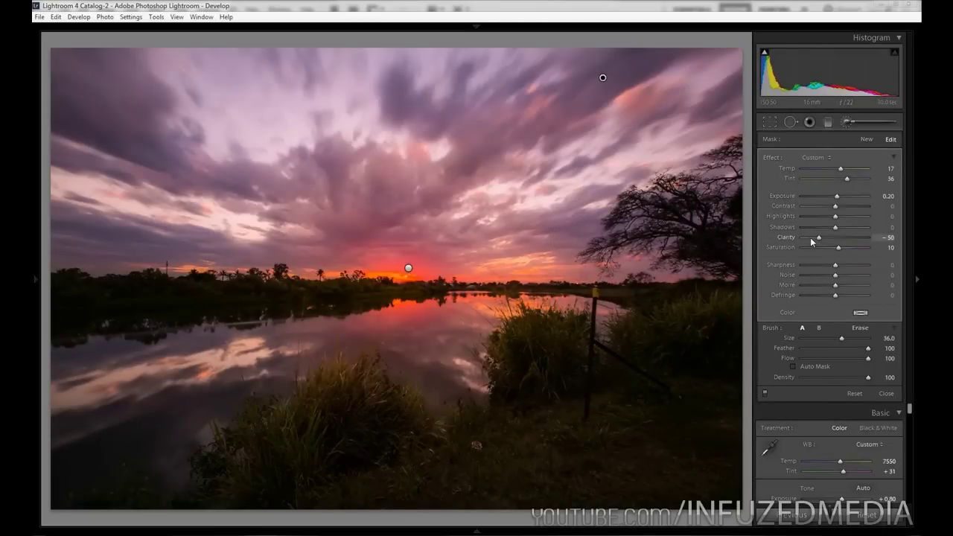
left_click_drag(825, 239, 826, 241)
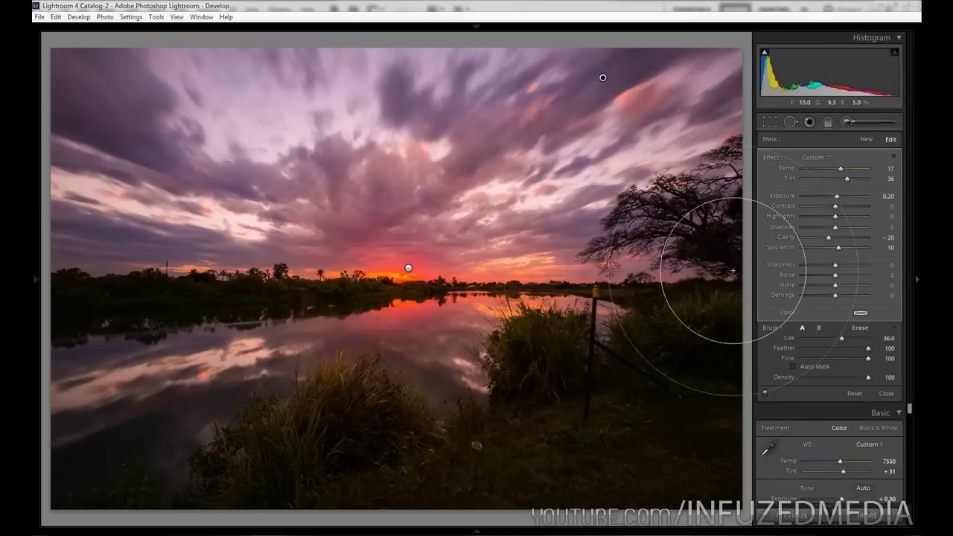
- Start a new brush adjustment with all effects reset, then set its Exposure to 0.70 and Saturation to 25
left_click(867, 140)
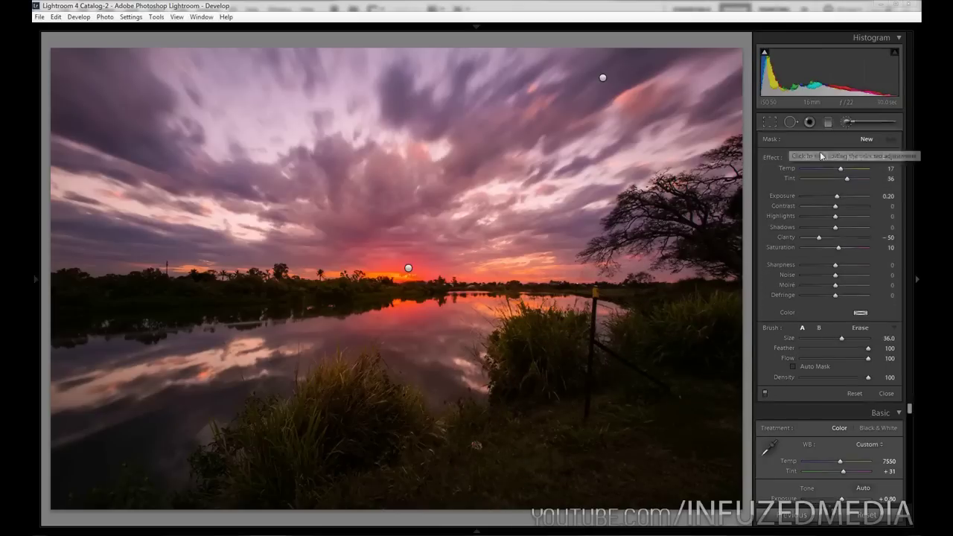
left_click(772, 157)
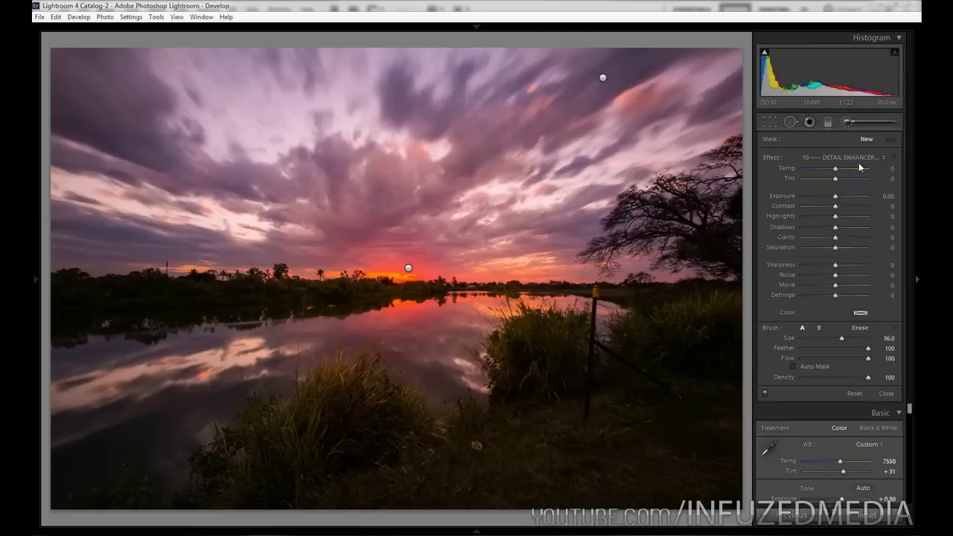
left_click(891, 199)
type(".7")
left_click(888, 251)
type("252")
key("BackSpace")
key("Return")
- Paint the brightening adjustment over the foreground grass and bushes with a brush of size 25
scroll(573, 414, "down", 4)
scroll(573, 414, "down", 1)
mouse_move(650, 421)
left_mouse_down()
mouse_move(687, 435)
mouse_move(560, 520)
mouse_move(754, 489)
mouse_move(732, 412)
left_mouse_up()
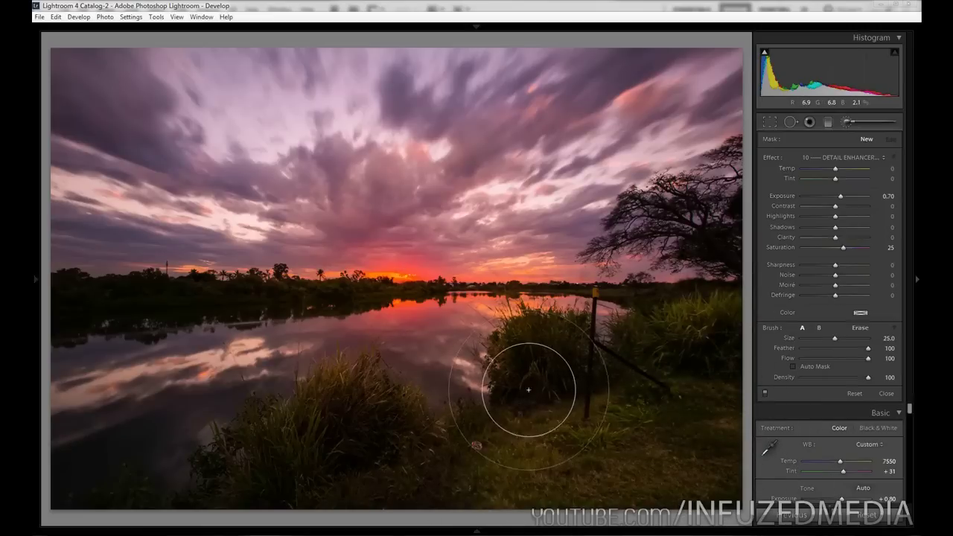
left_click_drag(379, 484, 254, 498)
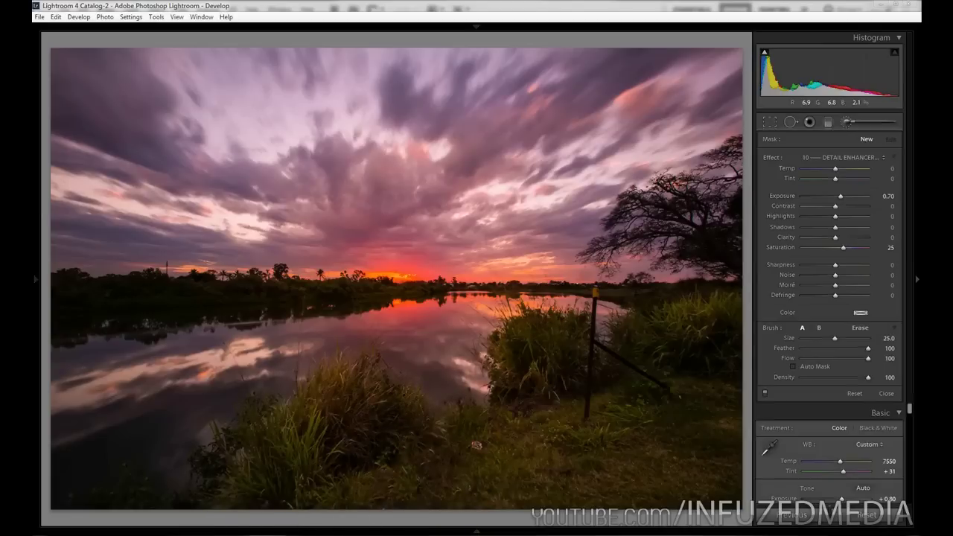
- Paint the same adjustment along the tree line on the far riverbank with a brush of about size 9
left_click_drag(89, 297, 78, 285)
scroll(78, 286, "down", 1)
scroll(78, 286, "down", 5)
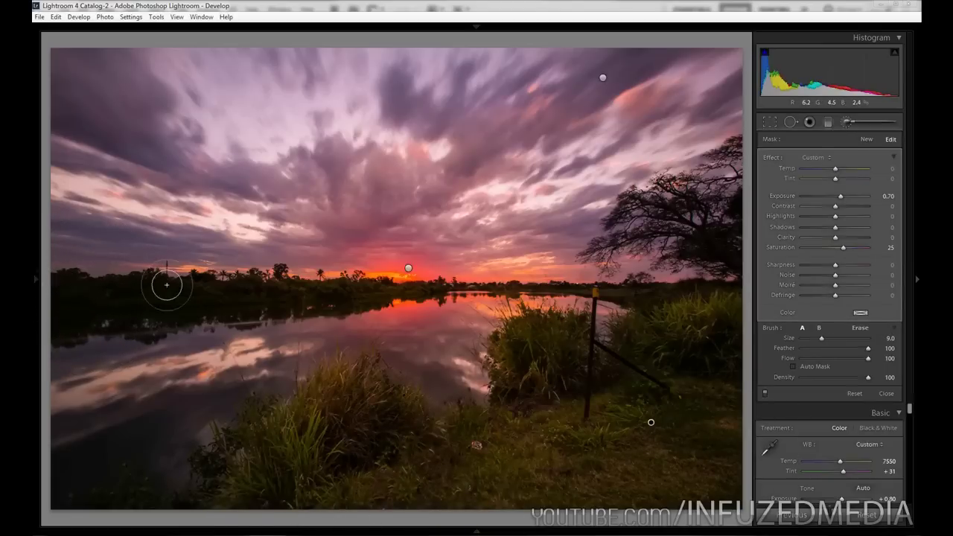
left_click_drag(147, 287, 411, 287)
- Erase the adjustment's spill from the sky above the horizon with an eraser brush of size 6
key("alt")
scroll(356, 257, "up", 1)
mouse_move(355, 261)
left_mouse_down()
mouse_move(166, 261)
mouse_move(66, 243)
left_mouse_up()
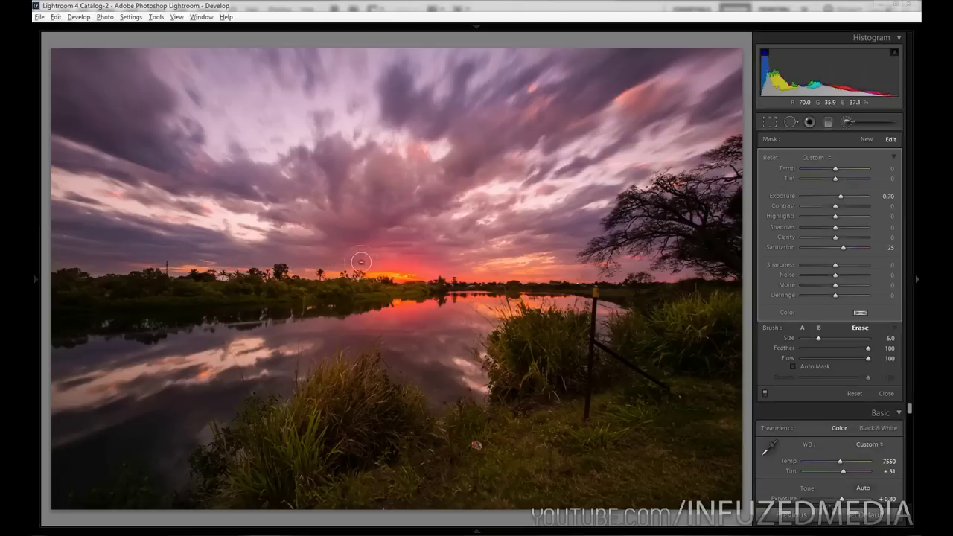
key("alt")
mouse_move(450, 285)
left_mouse_down()
mouse_move(666, 290)
mouse_move(634, 293)
mouse_move(708, 301)
mouse_move(616, 295)
mouse_move(744, 324)
mouse_move(465, 277)
left_mouse_up()
key("alt")
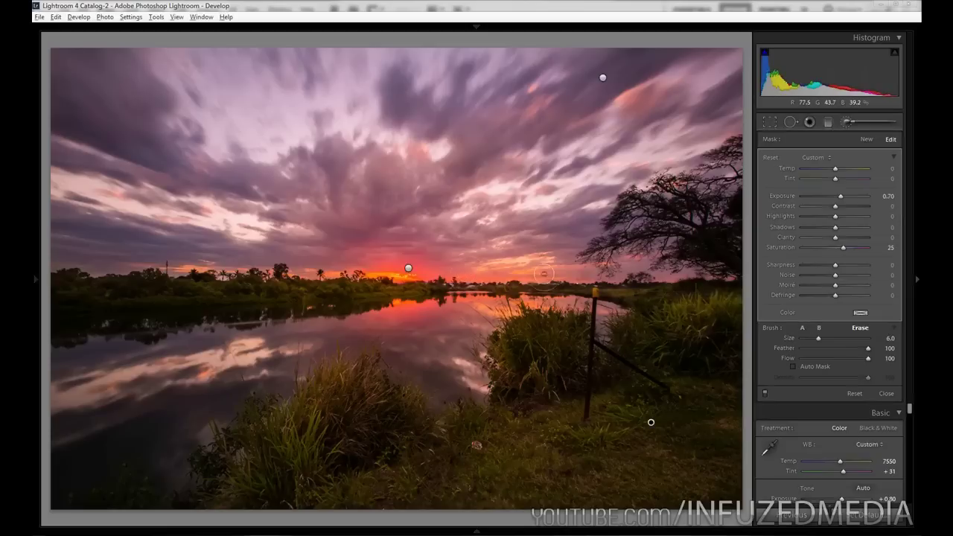
- Close the adjustment brush and apply the previous photo's settings to FI9C0104.dng
left_click(851, 128)
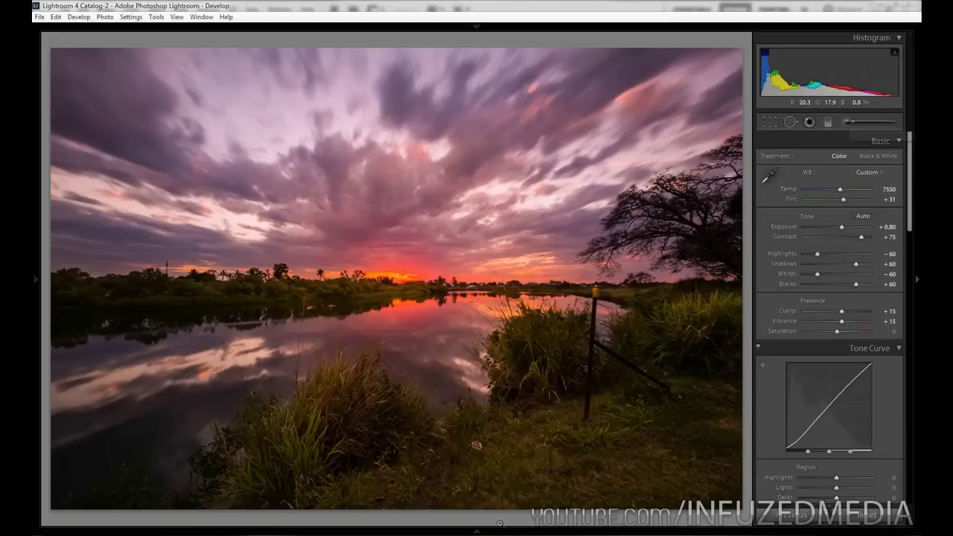
left_click(481, 531)
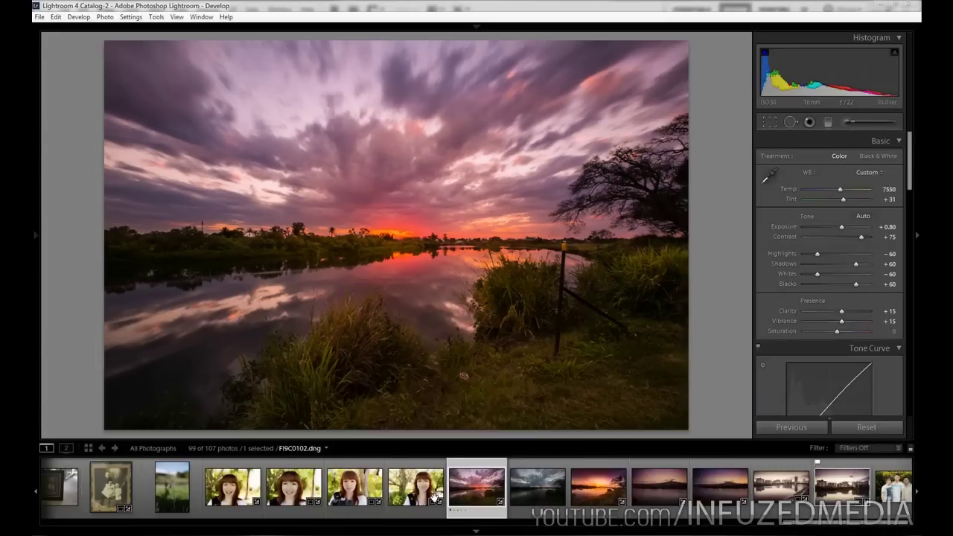
left_click(532, 493)
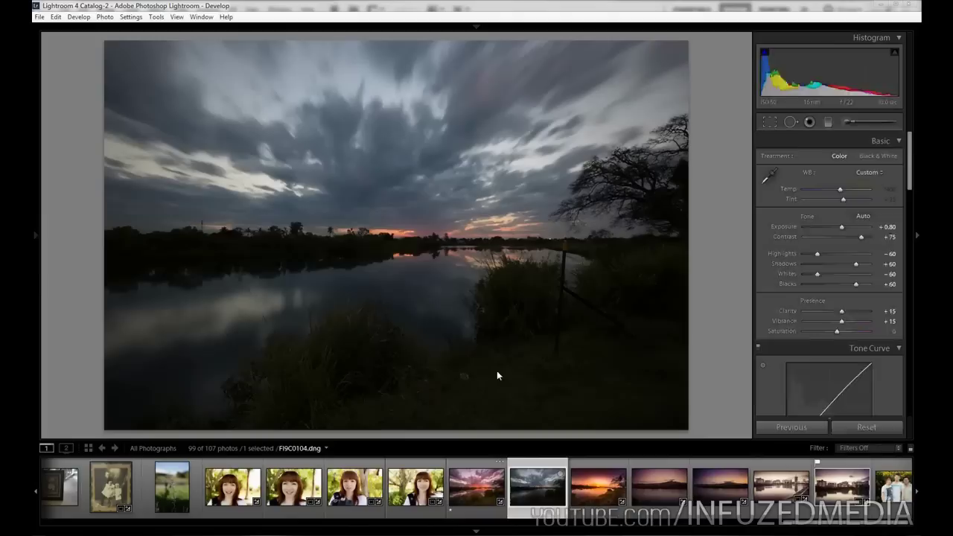
left_click(789, 428)
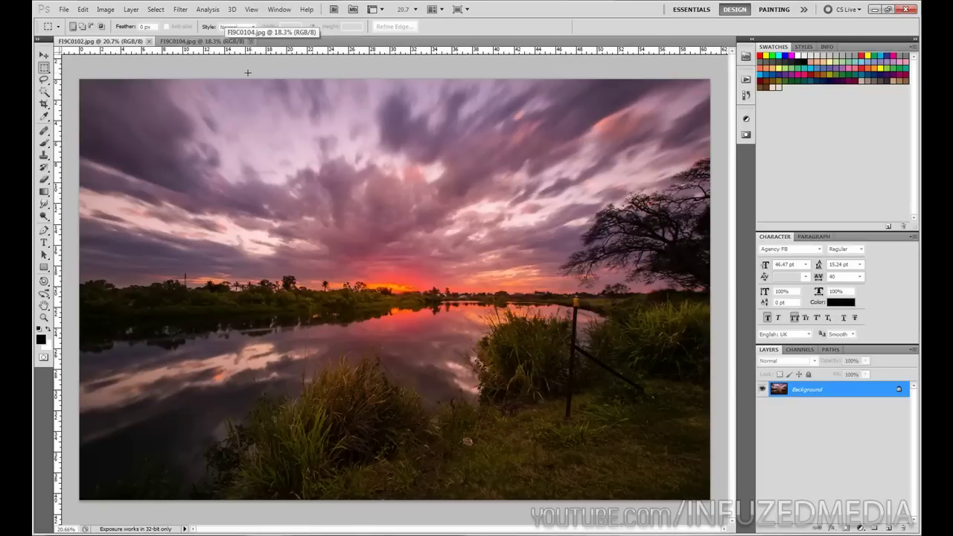
- In Photoshop, compare the exported images FI9C0102.jpg and FI9C0104.jpg
left_click(187, 41)
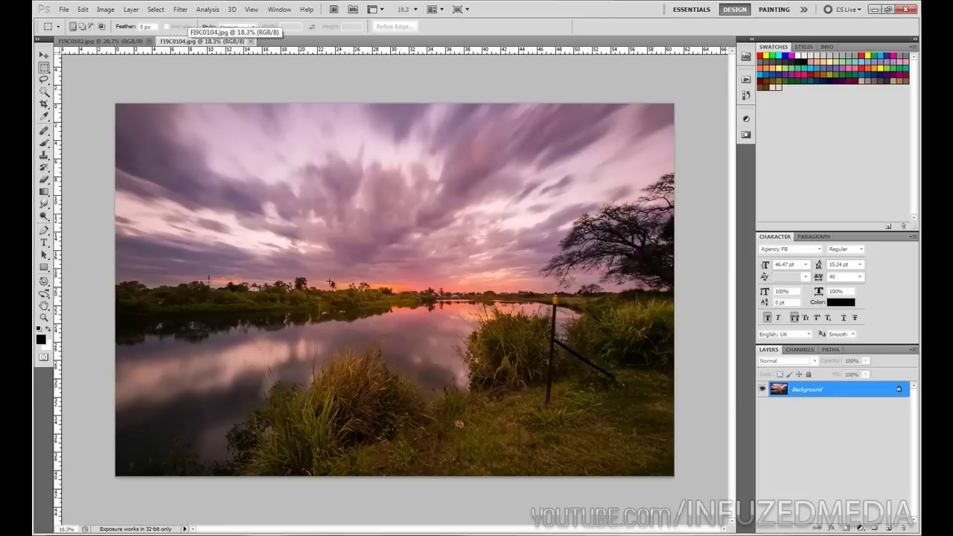
scroll(374, 301, "up", 3)
scroll(421, 263, "down", 2)
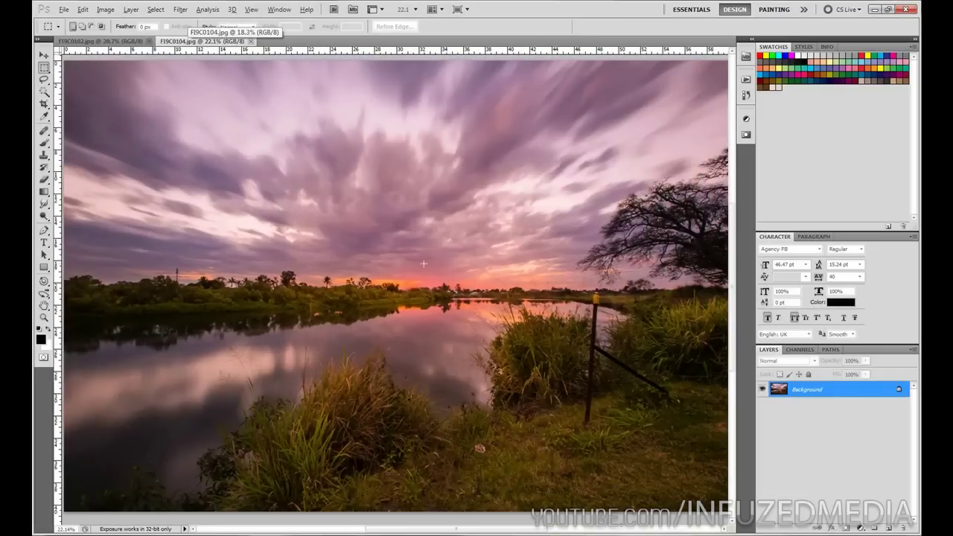
left_click(135, 42)
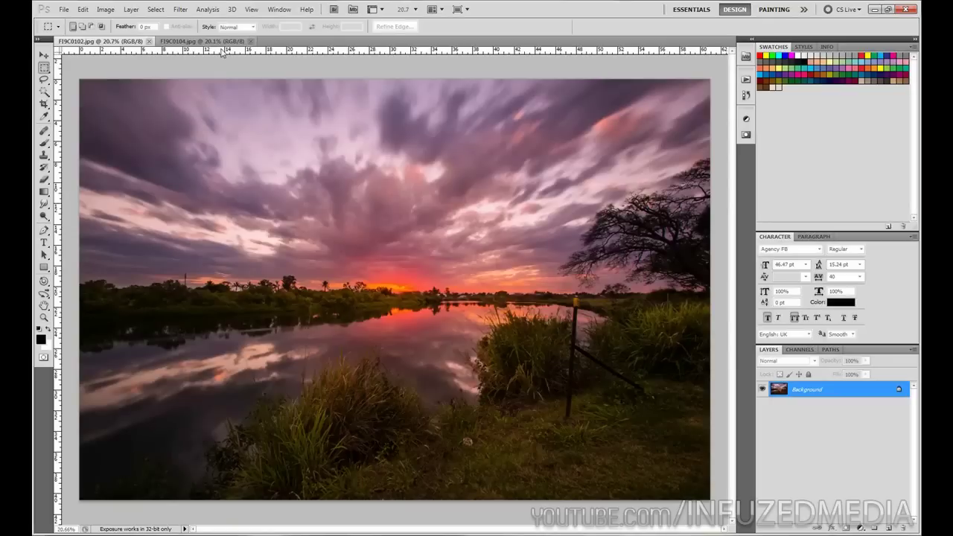
left_click(205, 42)
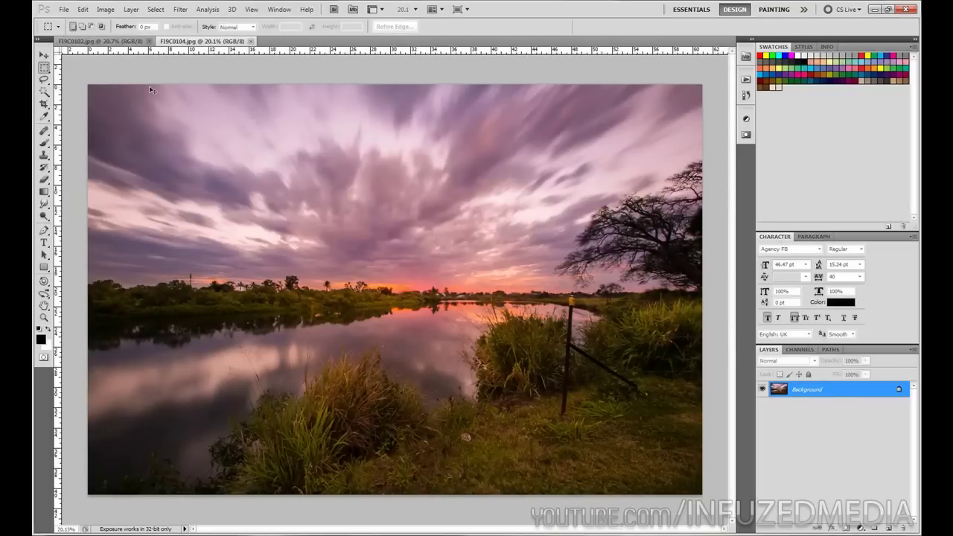
- Copy the whole FI9C0104.jpg image and paste it into FI9C0102.jpg as a new layer
key("ctrl+a")
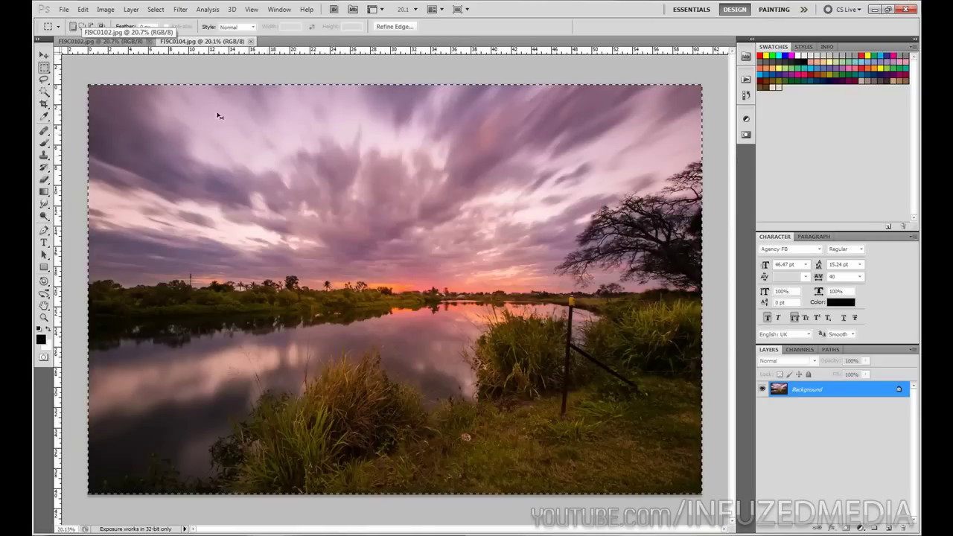
left_click(108, 41)
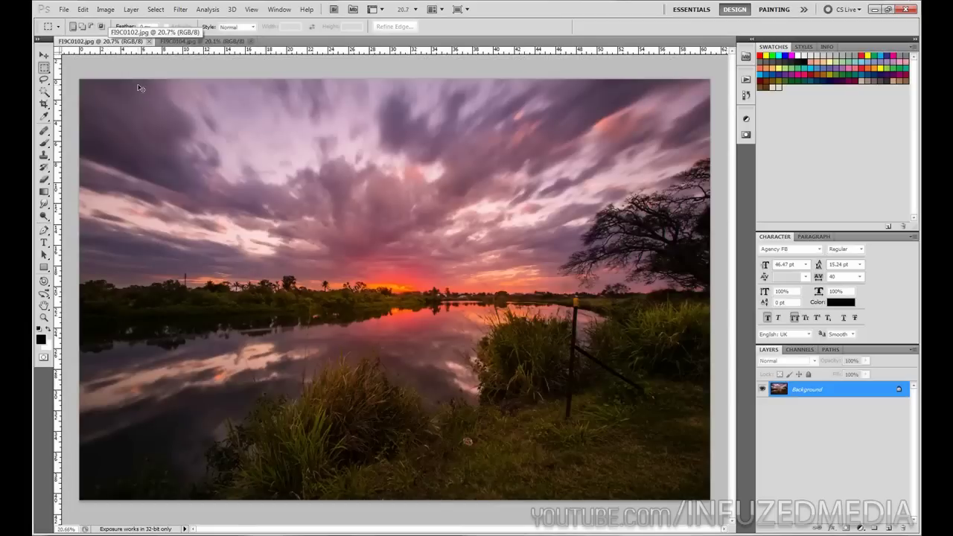
key("ctrl+v")
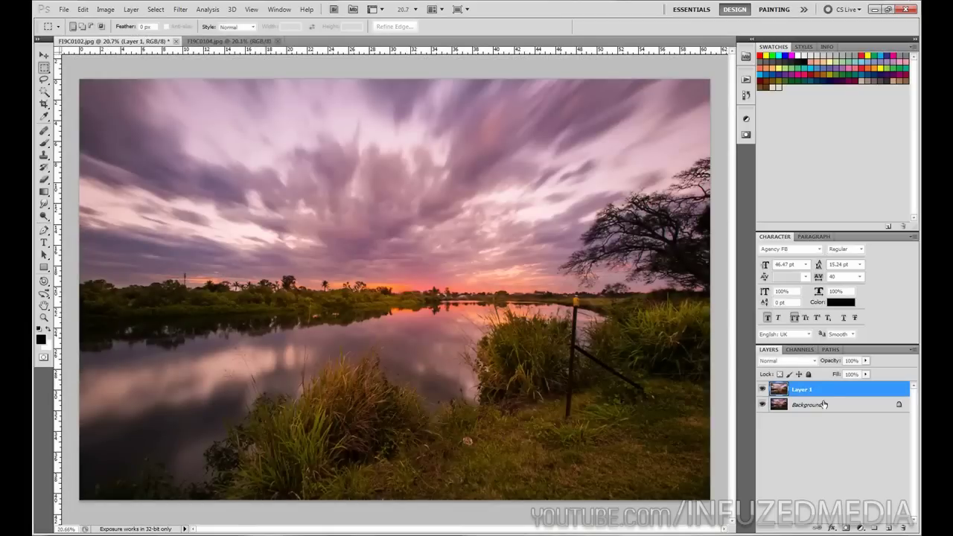
- Toggle the visibility of Layer 1 to compare its sky and river with the Background
left_click(762, 390)
left_click(762, 389)
left_click(761, 390)
left_click(761, 389)
left_click(762, 390)
left_click(763, 390)
left_click(763, 391)
left_click(762, 391)
left_click(762, 391)
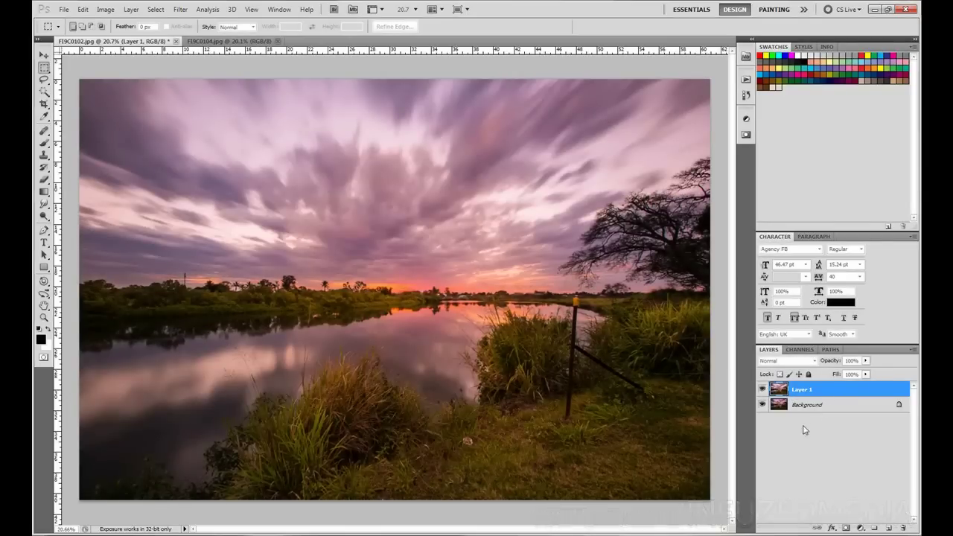
- Add a layer mask to Layer 1 and prepare a 484 px brush with black as the foreground colour
left_click(848, 530)
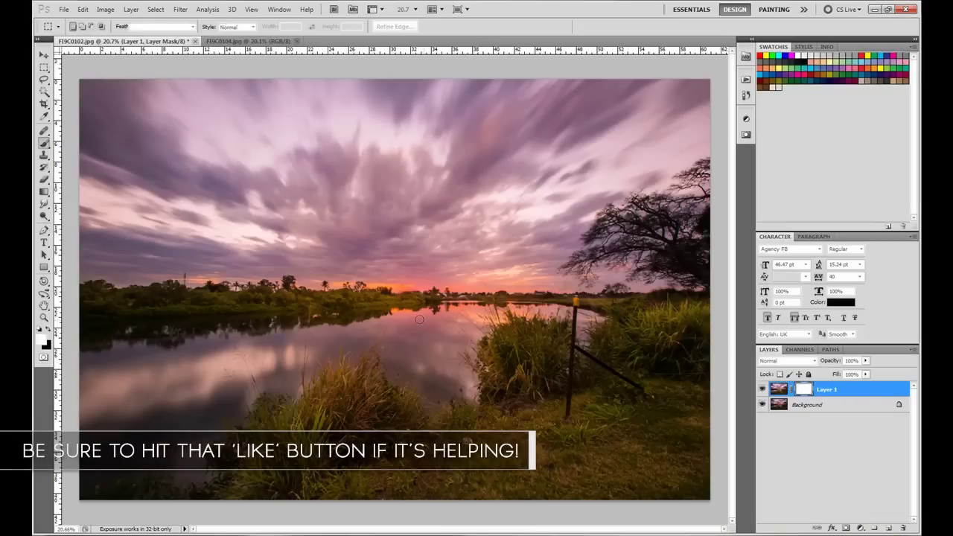
key("b")
right_click(391, 313)
left_click_drag(458, 335, 542, 322)
left_click(401, 290)
key("x")
right_click(441, 300)
left_click(809, 391)
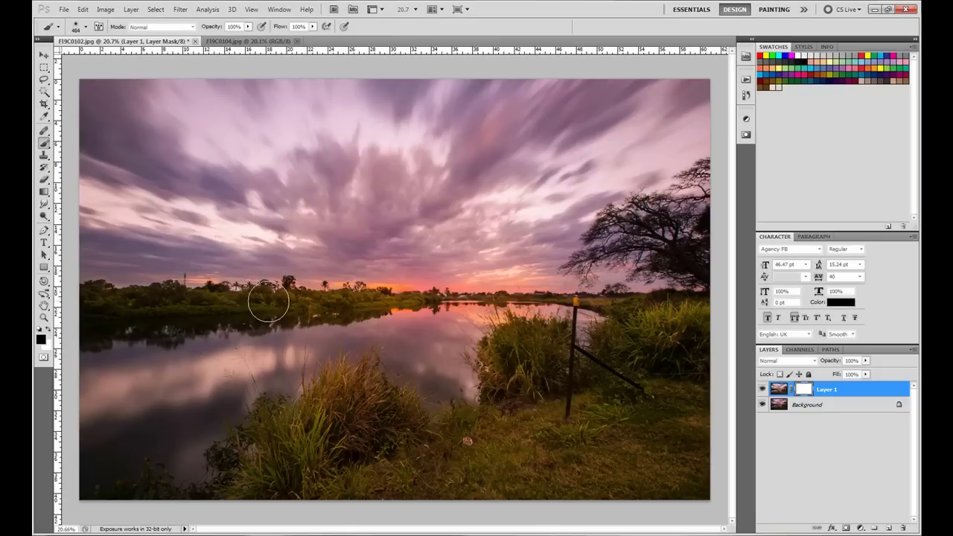
- Enlarge the brush to about 1871 px and paint black on the mask over the river and foreground
right_click(398, 322)
left_click_drag(501, 344, 508, 345)
mouse_move(216, 337)
left_mouse_down()
mouse_move(135, 366)
mouse_move(205, 382)
mouse_move(52, 426)
mouse_move(213, 441)
mouse_move(606, 415)
mouse_move(648, 394)
left_mouse_up()
mouse_move(381, 376)
left_mouse_down()
mouse_move(440, 384)
mouse_move(397, 378)
mouse_move(383, 350)
mouse_move(391, 361)
mouse_move(405, 342)
mouse_move(386, 328)
mouse_move(359, 339)
mouse_move(412, 351)
mouse_move(395, 324)
mouse_move(341, 325)
mouse_move(395, 360)
mouse_move(374, 315)
mouse_move(355, 321)
mouse_move(407, 299)
mouse_move(378, 297)
mouse_move(417, 307)
mouse_move(419, 278)
mouse_move(431, 322)
mouse_move(411, 311)
mouse_move(391, 364)
mouse_move(351, 397)
left_mouse_up()
- Switch to white, reduce the brush to 1200 px and paint Layer 1's sky back in on the mask
key("x")
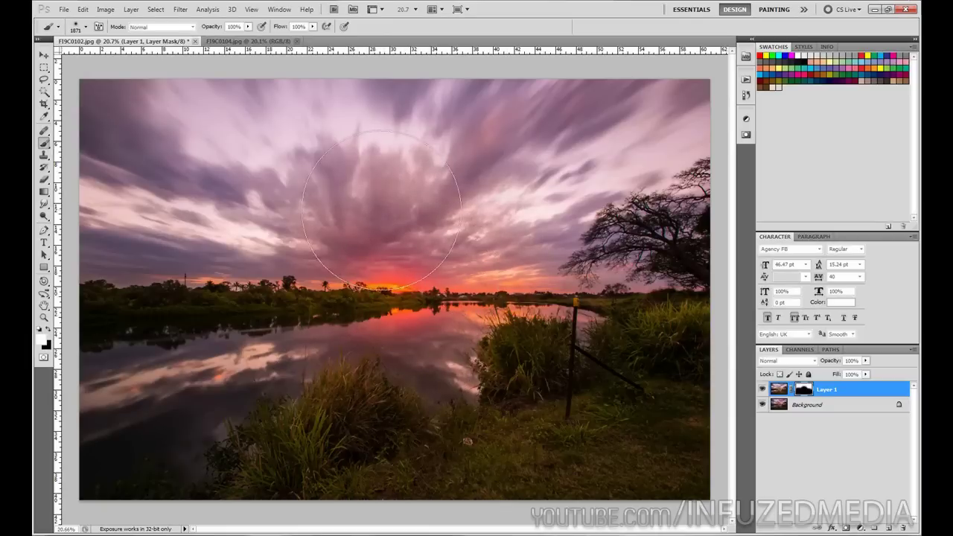
key("bracketleft")
key("bracketleft")
key("bracketleft")
key("bracketleft")
key("bracketleft")
key("bracketleft")
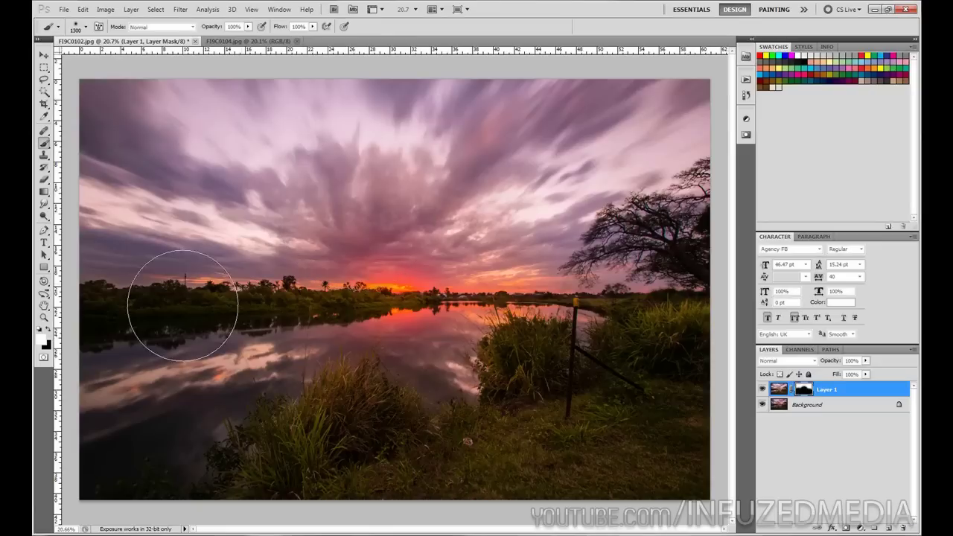
key("bracketleft")
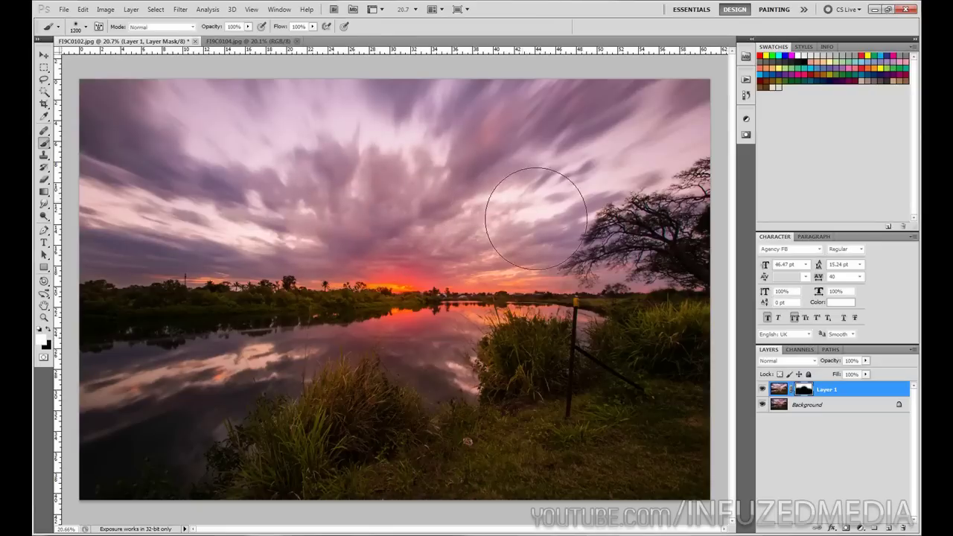
- Paint black on the mask around the sun at the horizon and check the blend by toggling Layer 1
key("x")
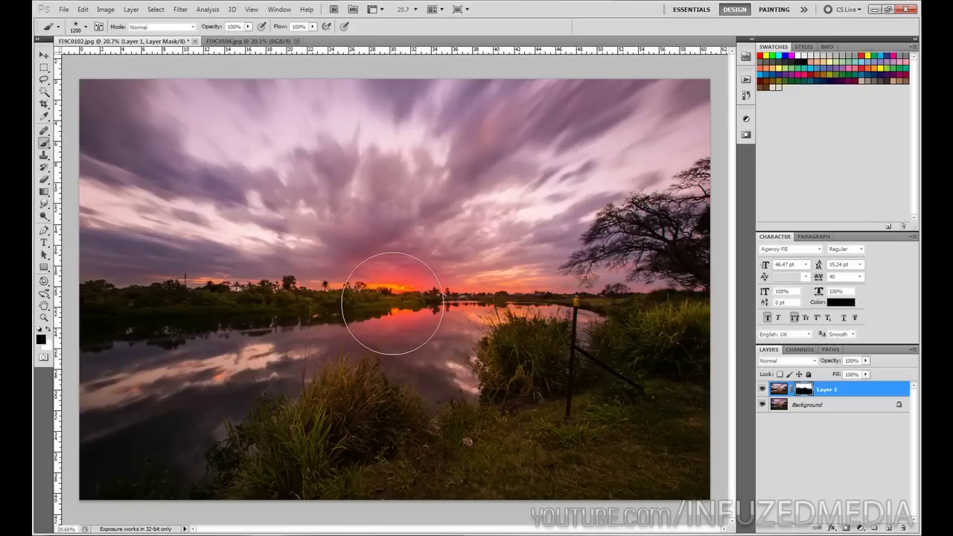
left_click(761, 389)
left_click(761, 390)
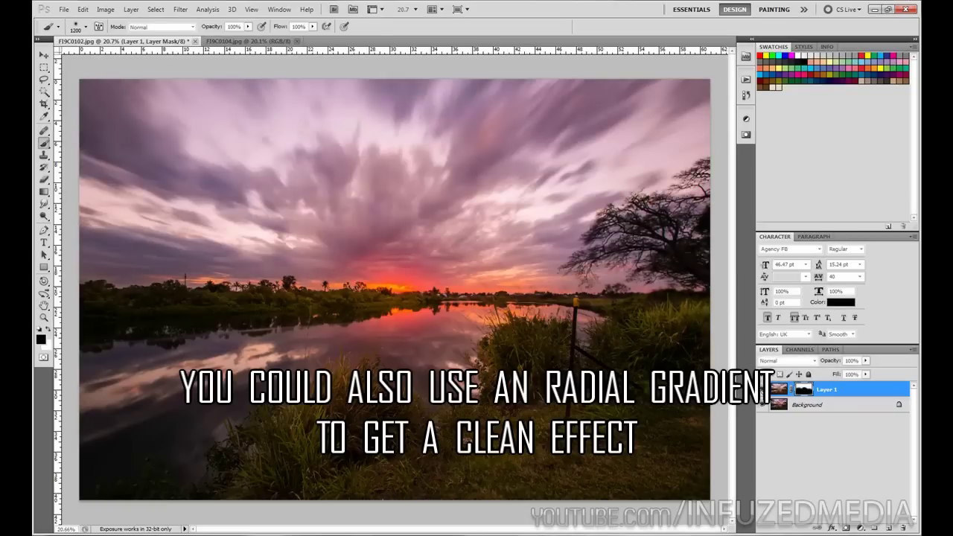
- Soften the mask above the sun with white at 40% brush opacity and check the blend by toggling Layer 1
key("x")
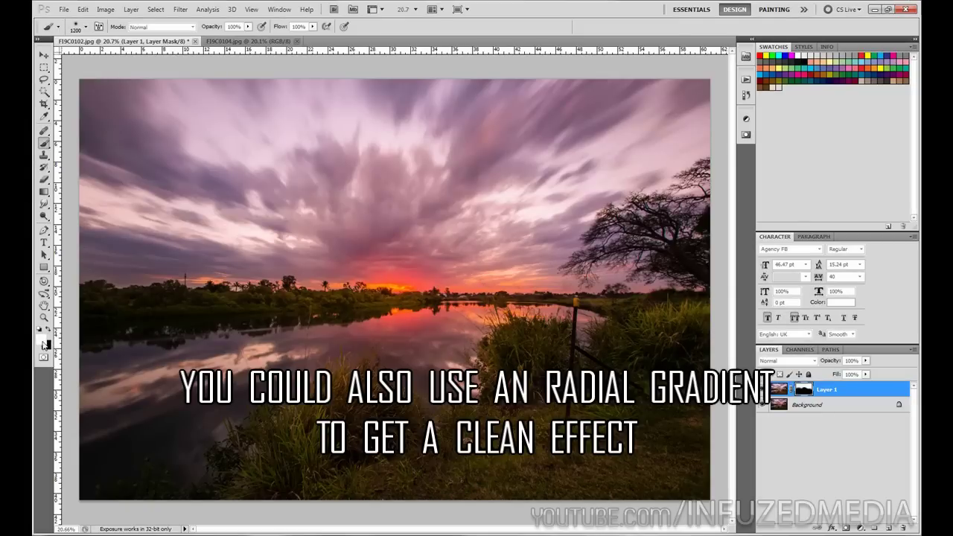
left_click_drag(210, 28, 189, 30)
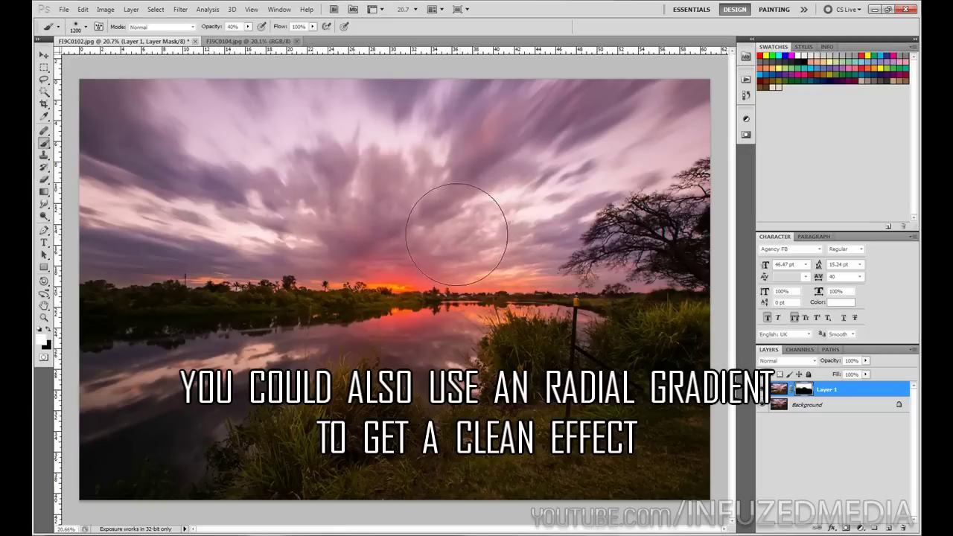
left_click(761, 390)
left_click(761, 389)
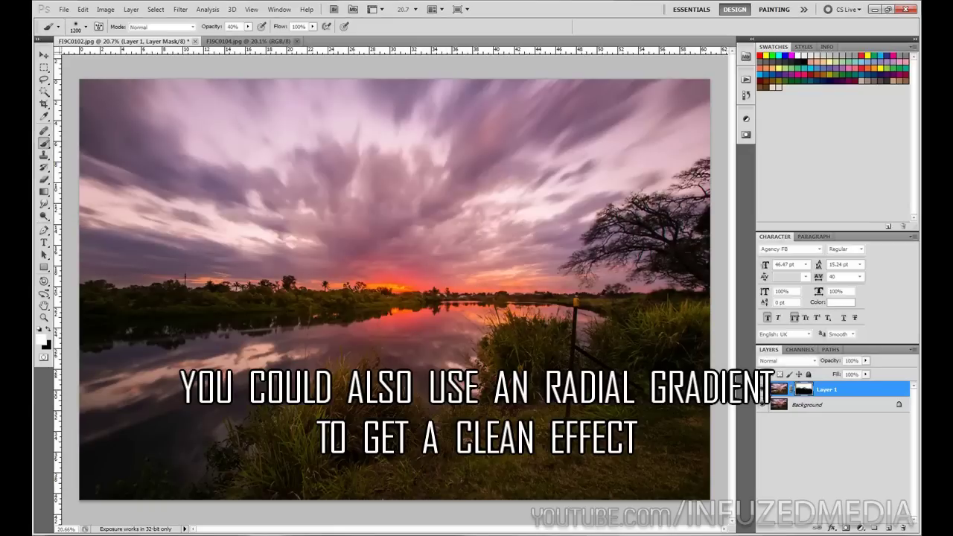
left_click(761, 389)
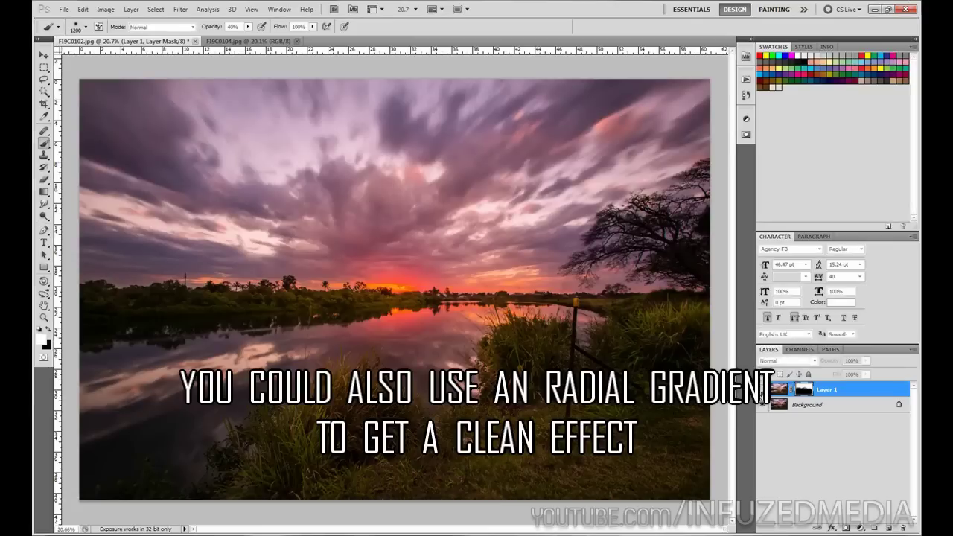
left_click(761, 388)
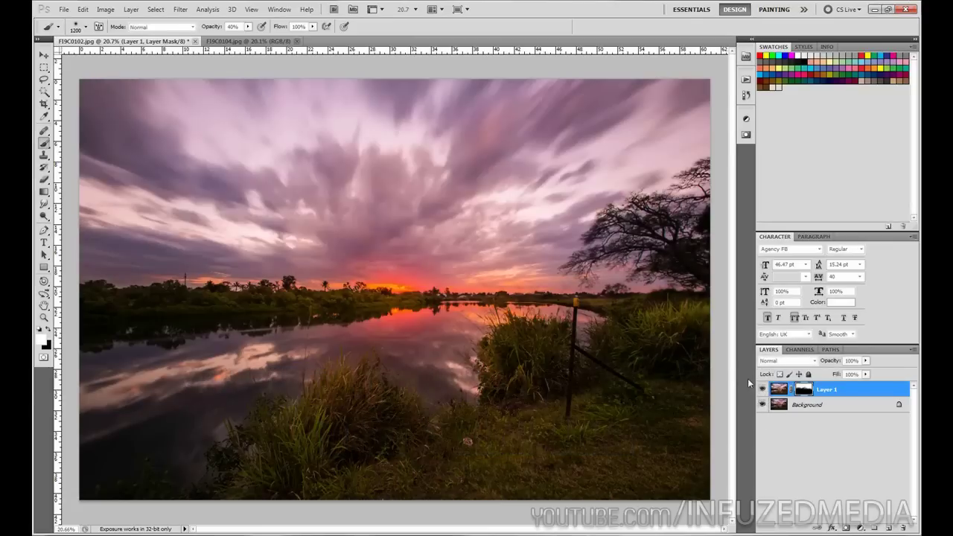
- Add a Photo Filter adjustment layer above Layer 1
left_click(45, 68)
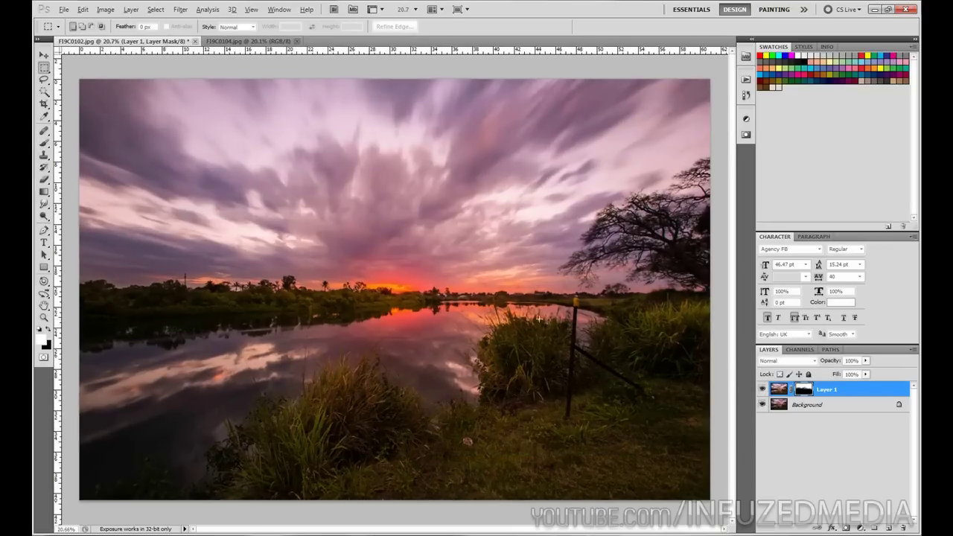
left_click(862, 529)
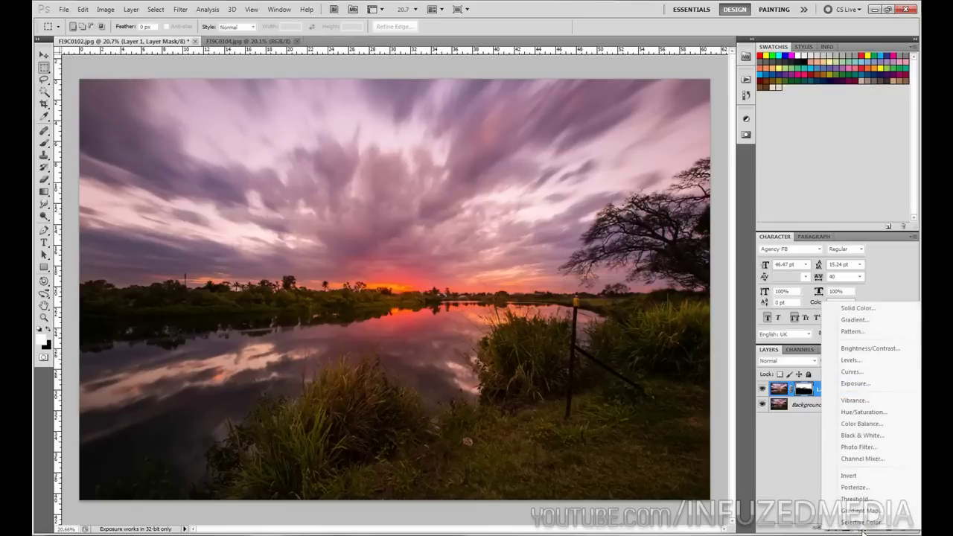
left_click(860, 447)
- Try out the photo filter presets and choose Magenta
left_click(679, 149)
left_click(680, 154)
key("Down")
key("Down")
key("Down")
key("Down")
key("Down")
key("Down")
key("Down")
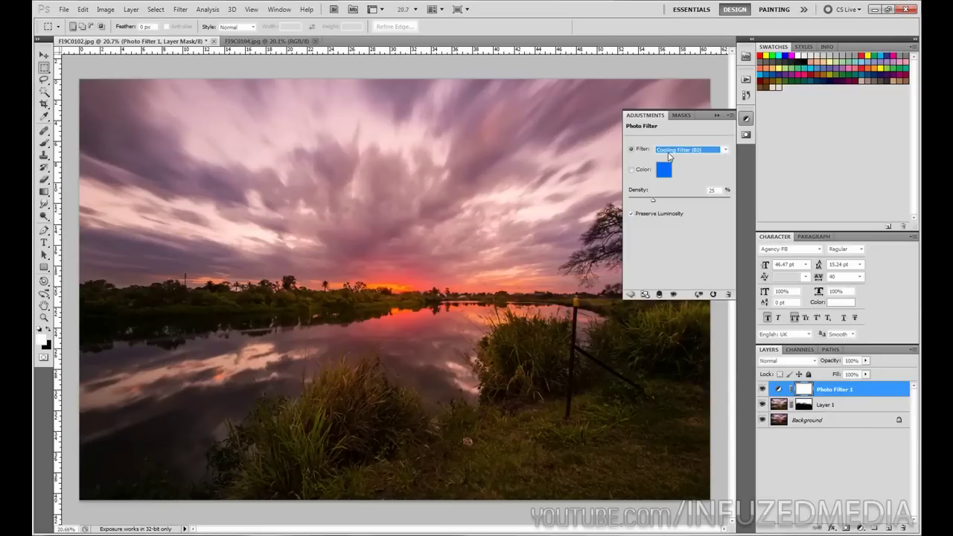
key("Down")
key("Down")
key("Down")
key("Down")
key("Down")
key("Down")
key("Down")
key("Up")
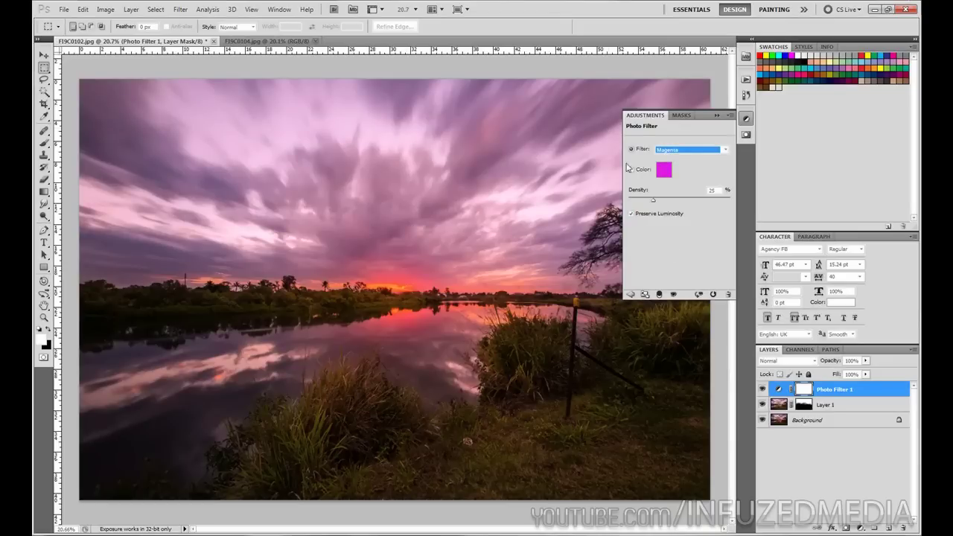
- Set the Photo Filter 1 layer's opacity to 37% and merge it with the layer below
left_click_drag(834, 365, 814, 362)
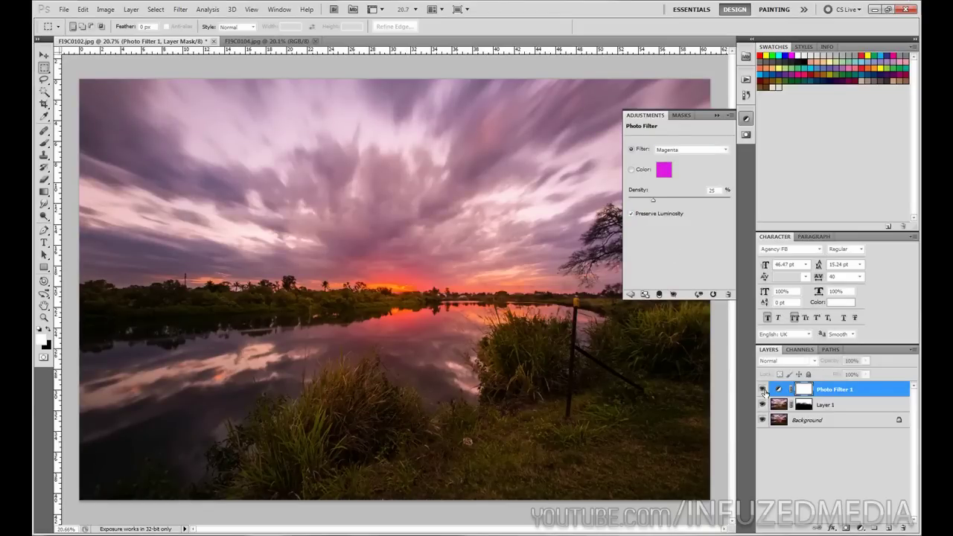
left_click(717, 115)
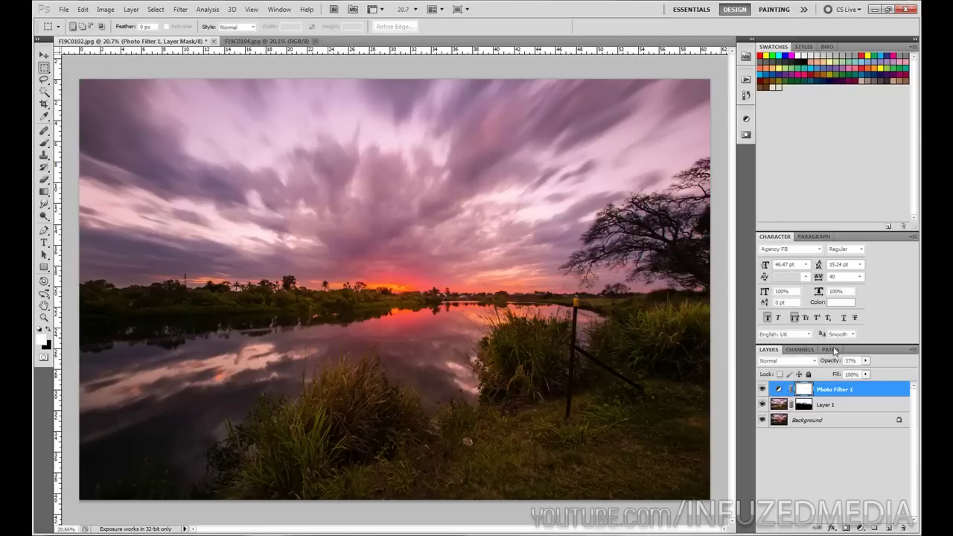
key("ctrl+e")
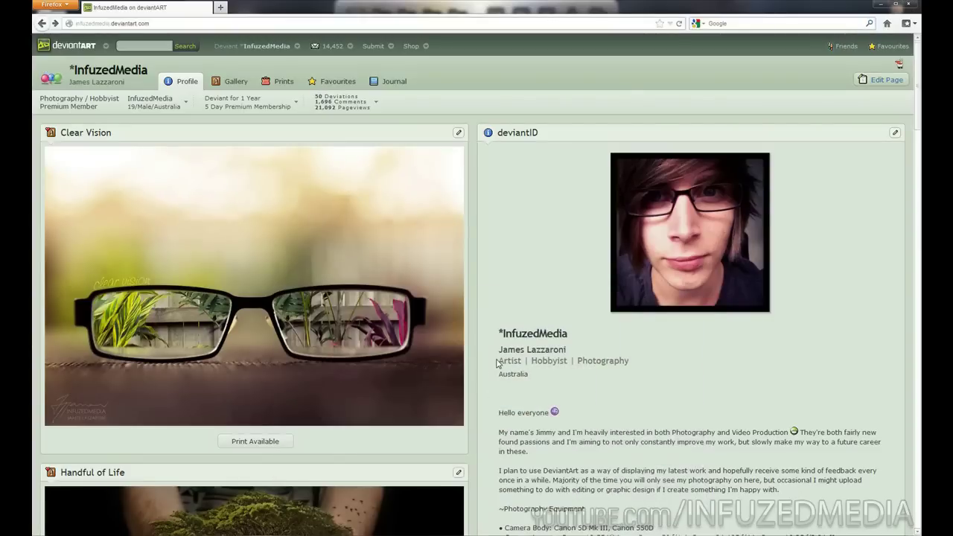
- Switch to Firefox and look through the featured photos and comments on the deviantART profile page
scroll(498, 363, "down", 15)
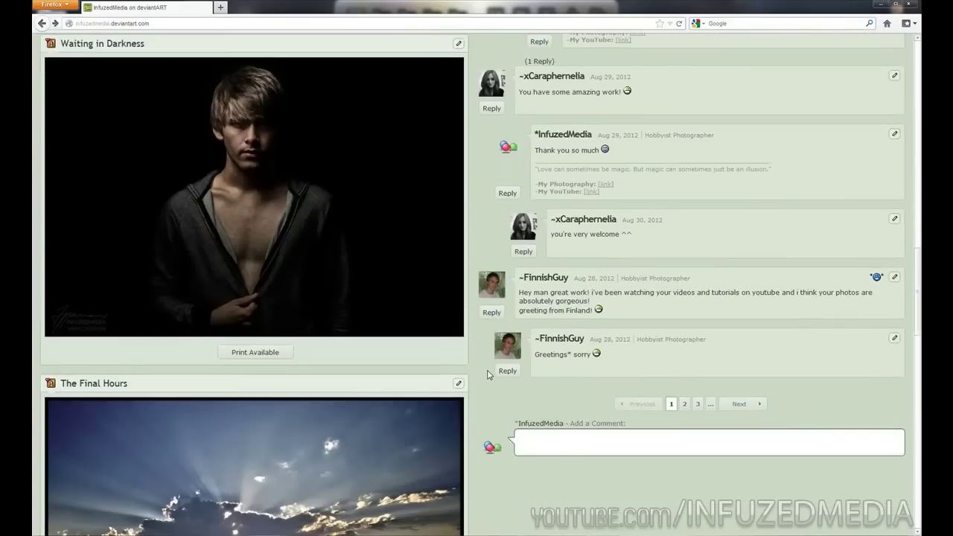
scroll(487, 375, "up", 8)
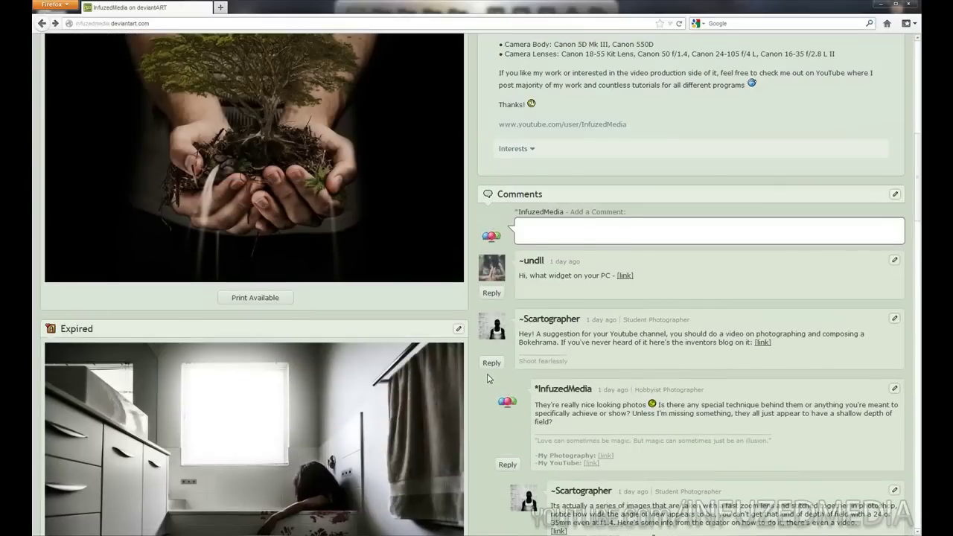
scroll(488, 378, "up", 7)
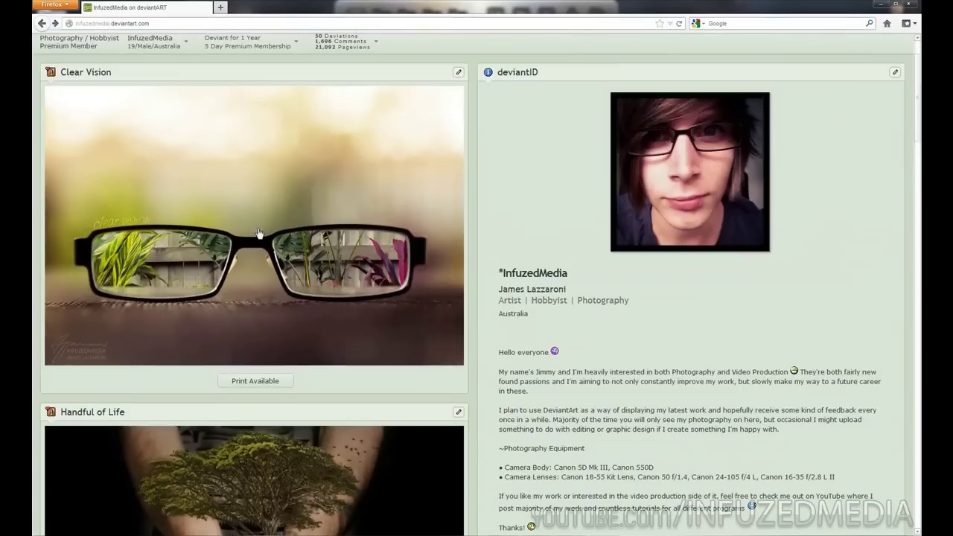
scroll(258, 233, "down", 10)
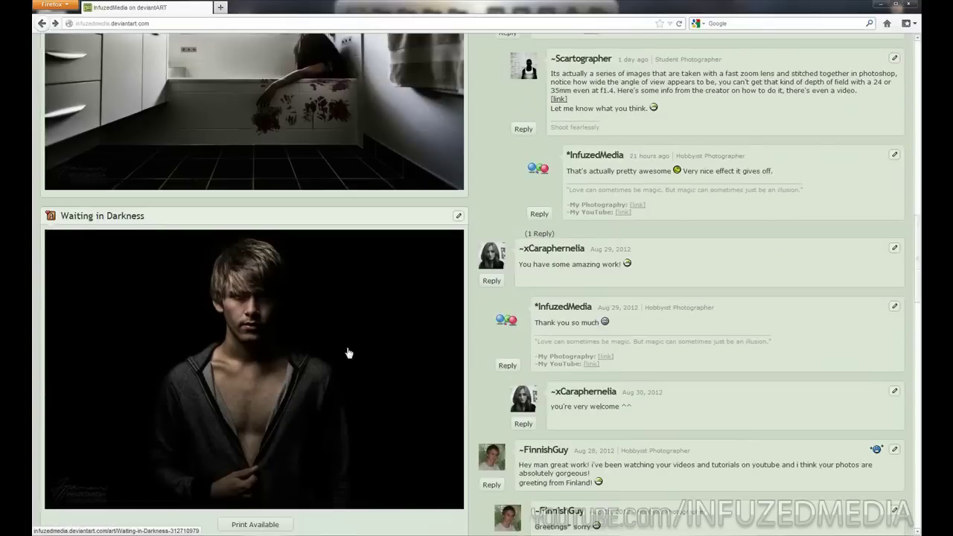
scroll(349, 353, "down", 1)
scroll(326, 385, "up", 10)
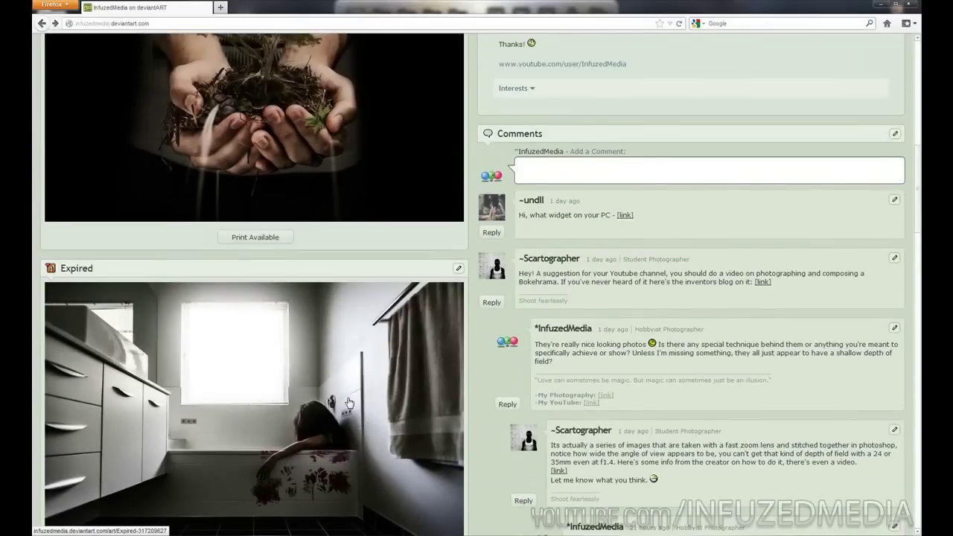
scroll(349, 403, "down", 1)
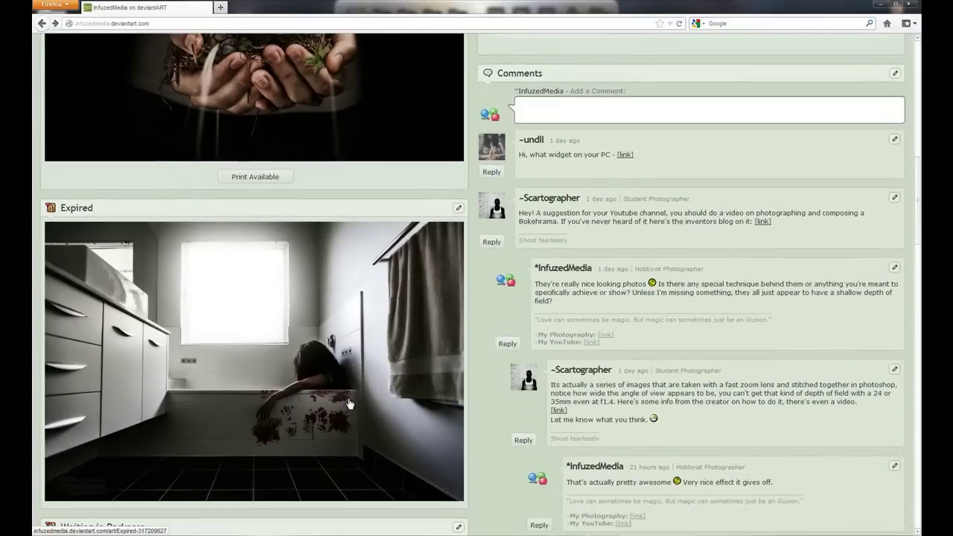
- Open the Expired photo's page and examine its description, including the line about the editing process
left_click(291, 417)
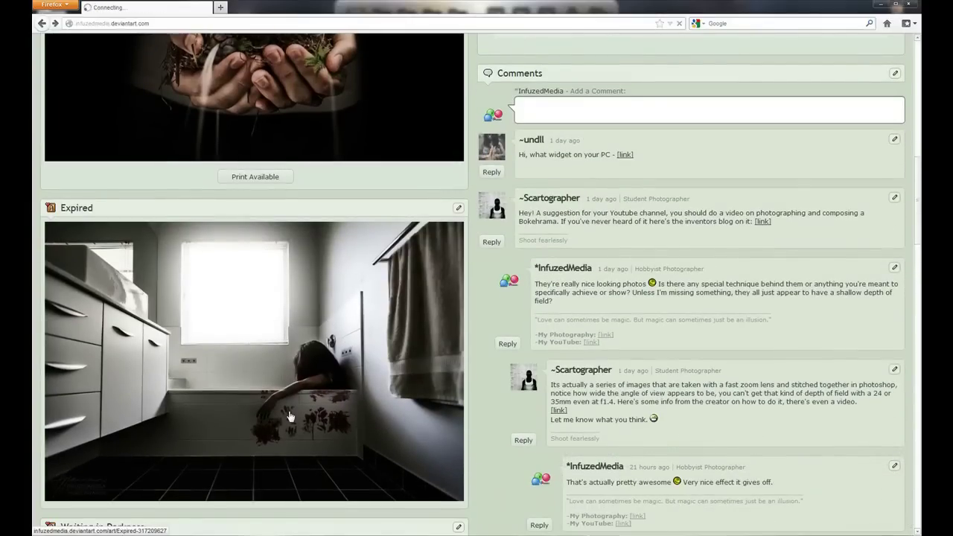
scroll(283, 417, "down", 5)
scroll(197, 325, "up", 3)
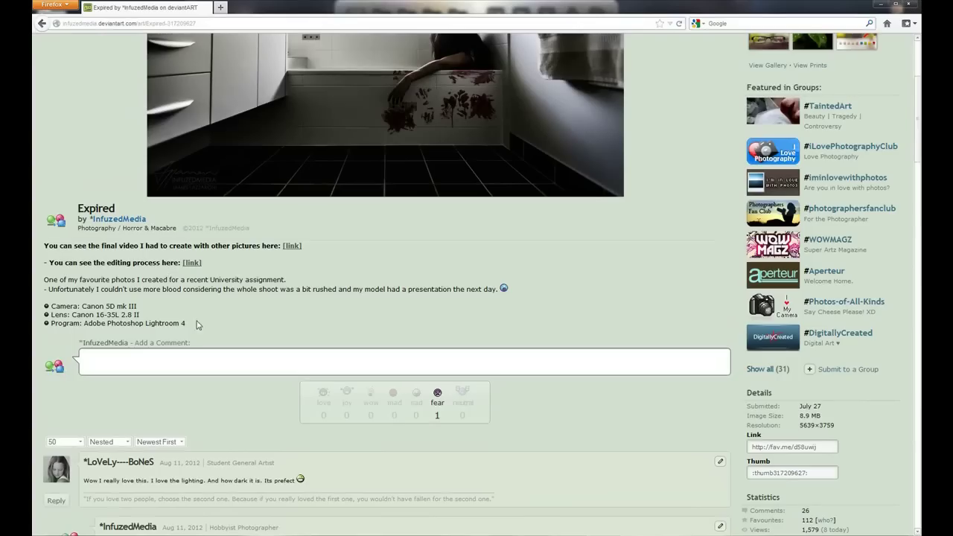
left_click_drag(78, 262, 161, 263)
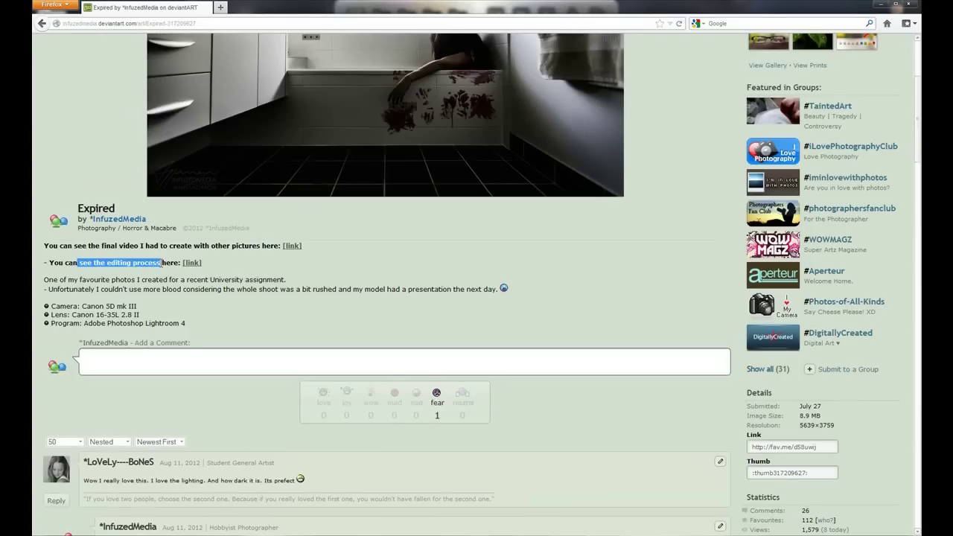
left_click(162, 262)
scroll(218, 289, "up", 5)
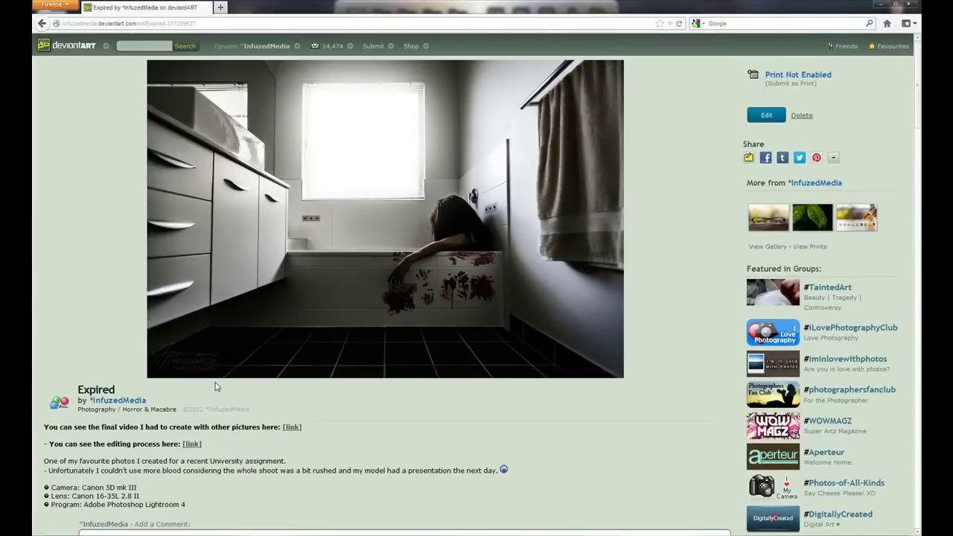
- Return to the deviantART profile page and view the Handful of Life photo and those below it
key("alt+Left")
scroll(215, 387, "up", 4)
scroll(216, 387, "down", 4)
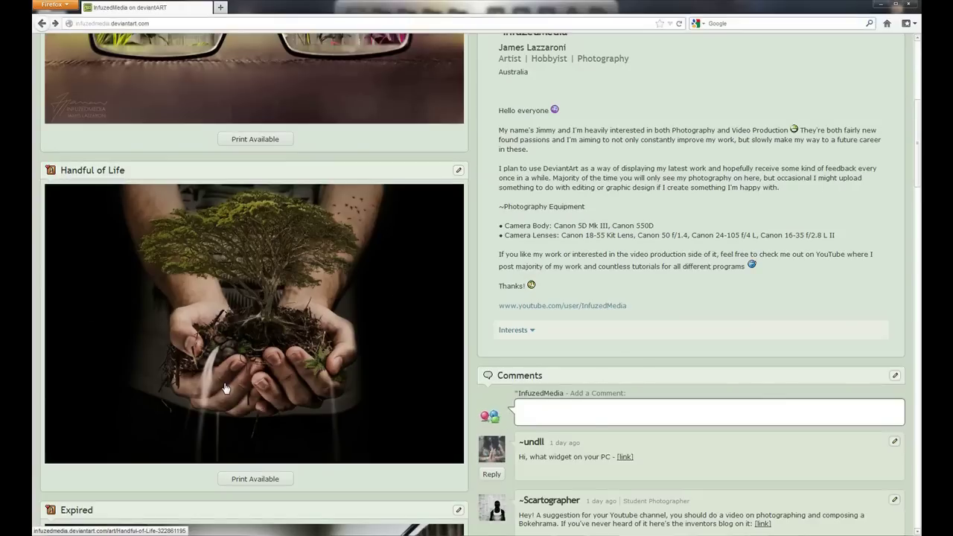
scroll(456, 383, "down", 3)
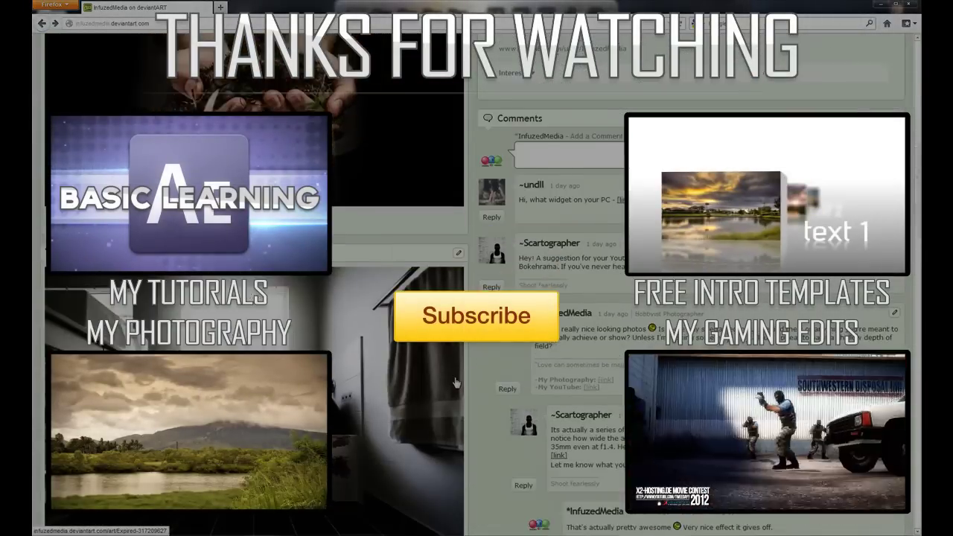